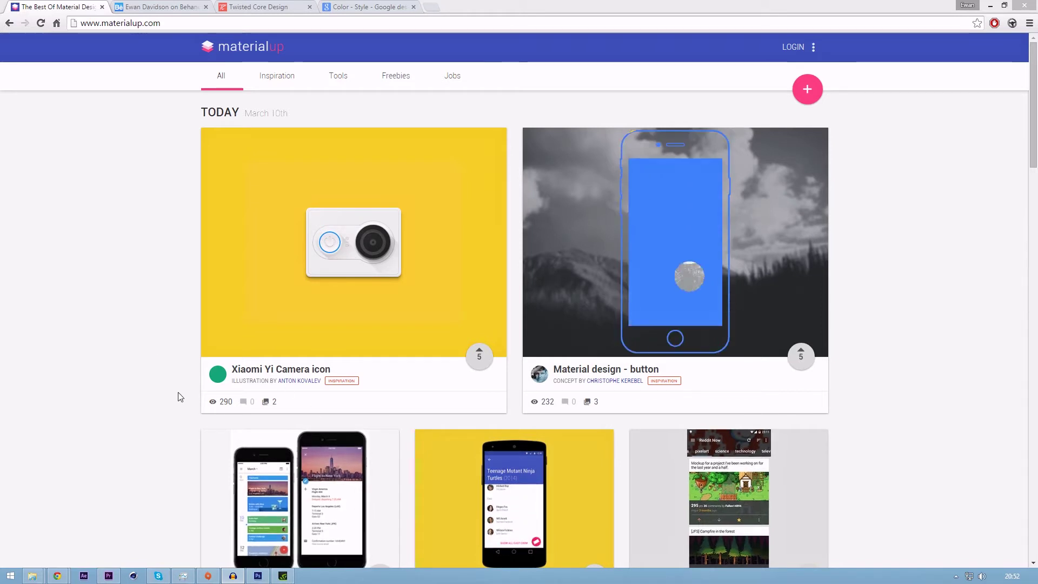
scroll(118, 386, "down", 3)
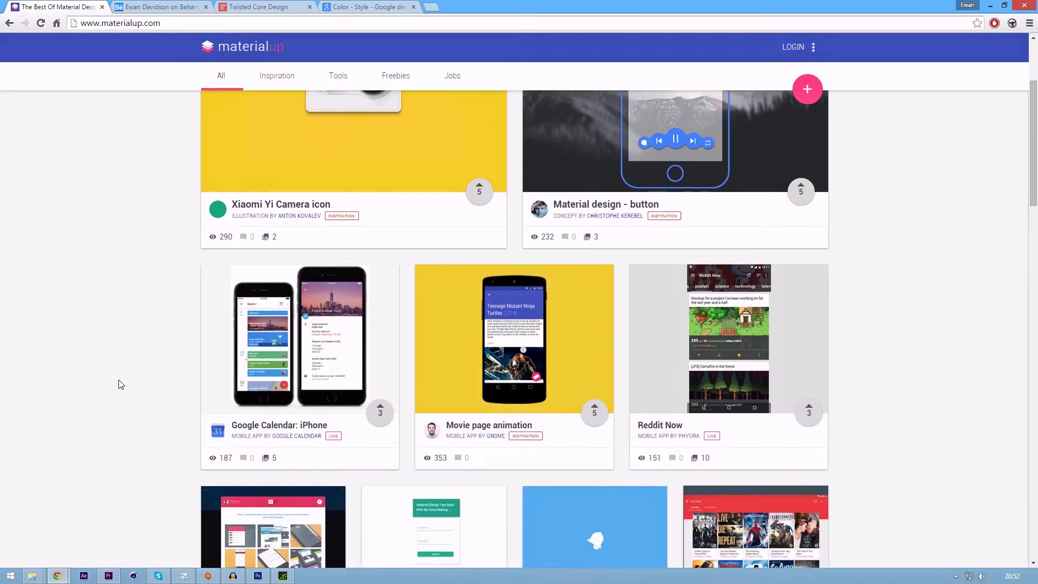
scroll(120, 382, "up", 3)
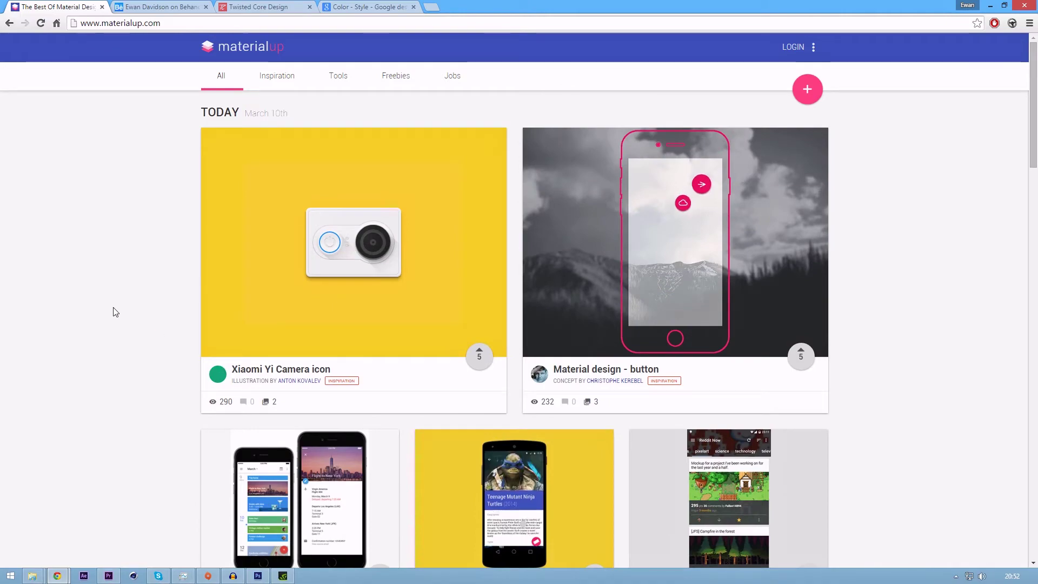
scroll(126, 357, "down", 5)
scroll(160, 437, "up", 3)
scroll(158, 433, "up", 2)
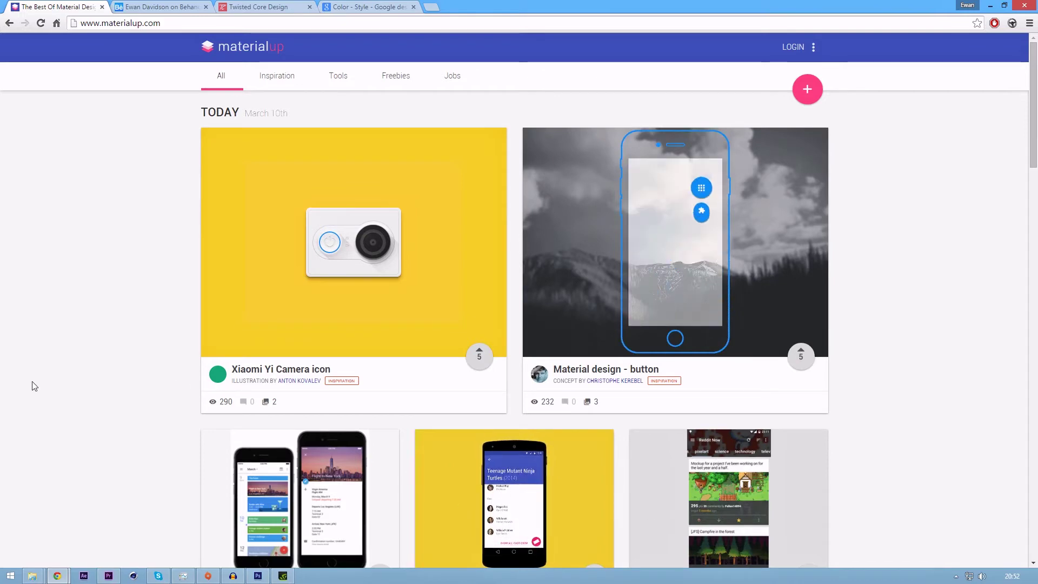
Move the Twisted Core Design tab into second position to view that site
left_click_drag(267, 7, 159, 6)
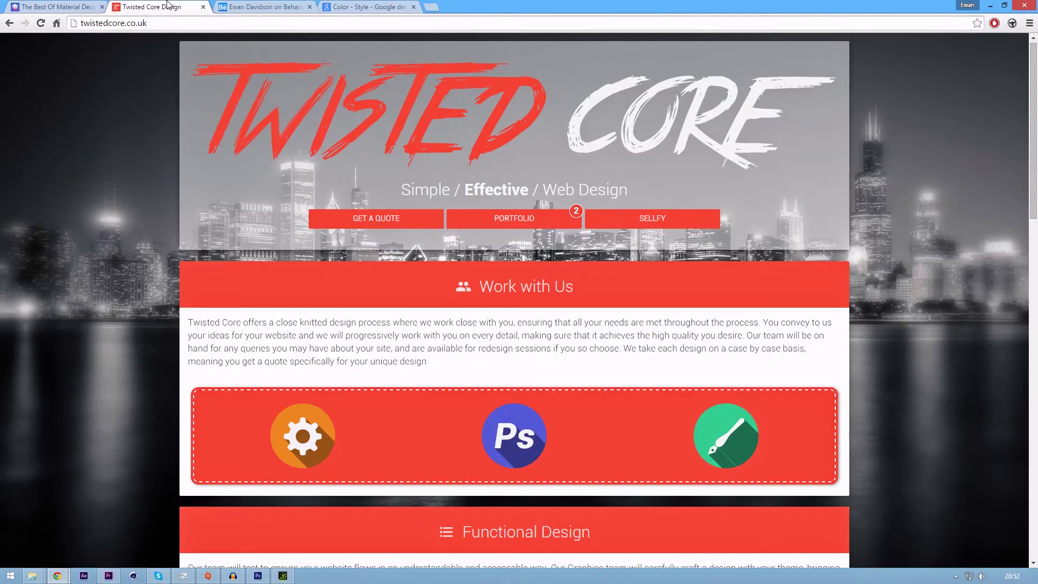
scroll(552, 289, "down", 2)
scroll(512, 346, "up", 1)
scroll(514, 346, "up", 2)
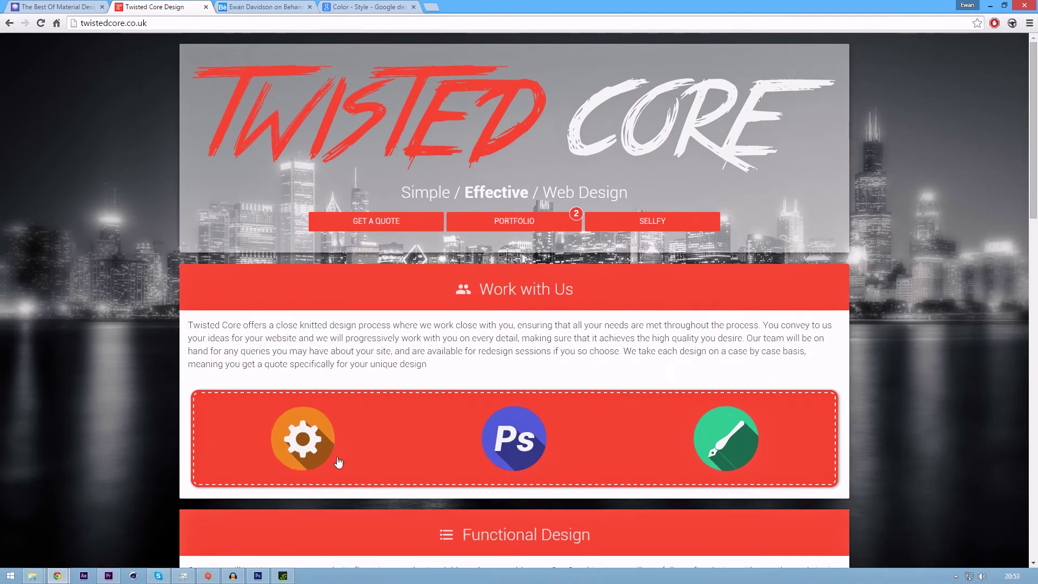
scroll(319, 457, "down", 5)
scroll(286, 351, "up", 3)
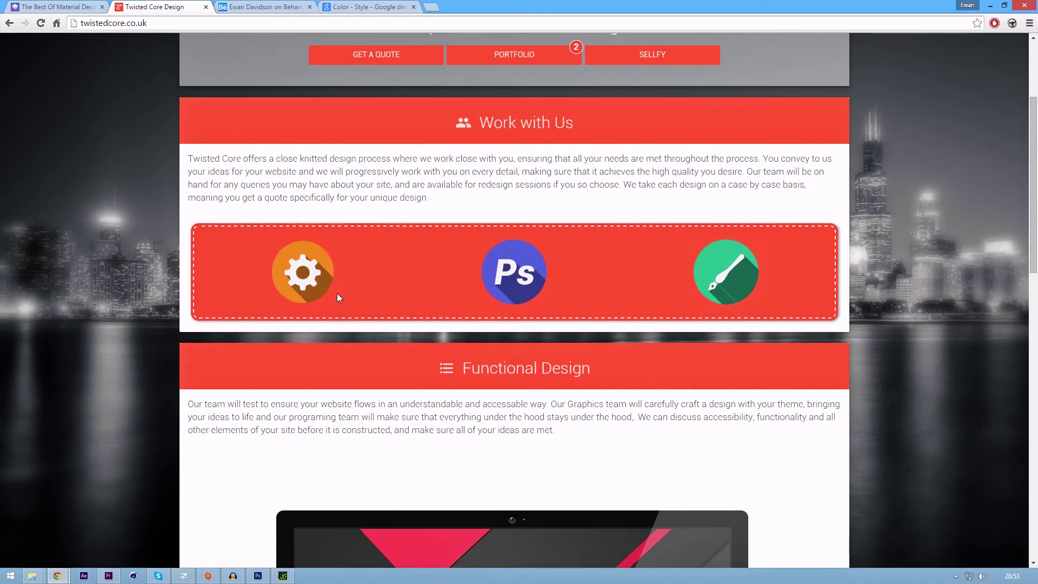
scroll(302, 260, "down", 1)
scroll(302, 261, "down", 4)
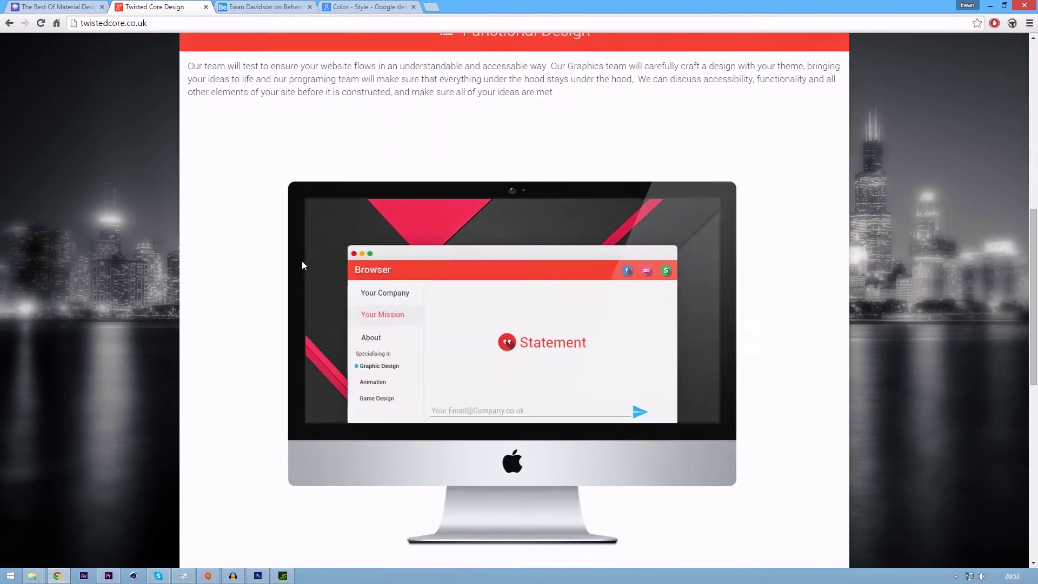
scroll(301, 267, "down", 4)
scroll(285, 268, "up", 5)
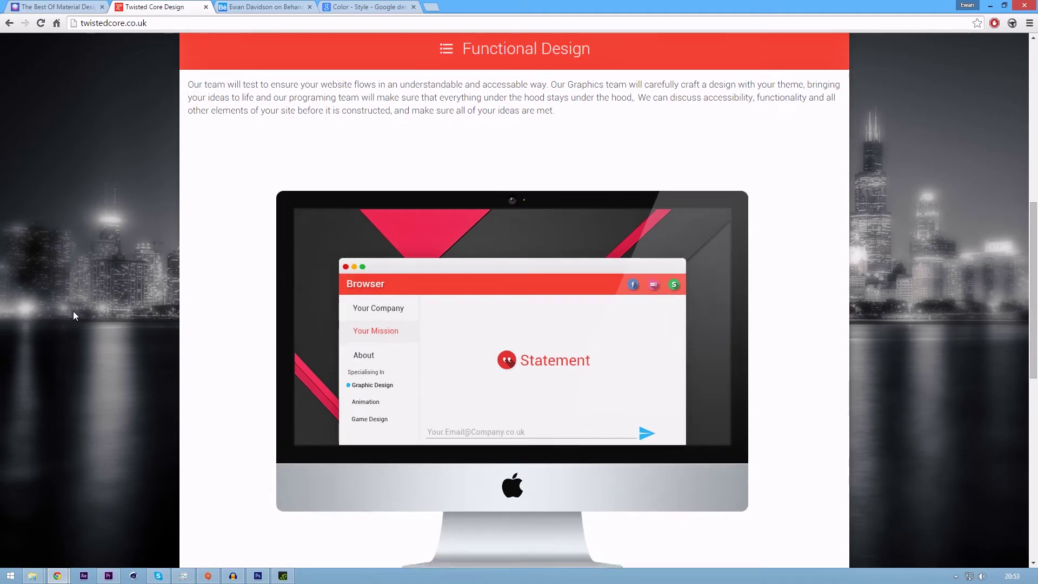
scroll(73, 310, "down", 4)
scroll(71, 310, "down", 1)
scroll(71, 307, "up", 3)
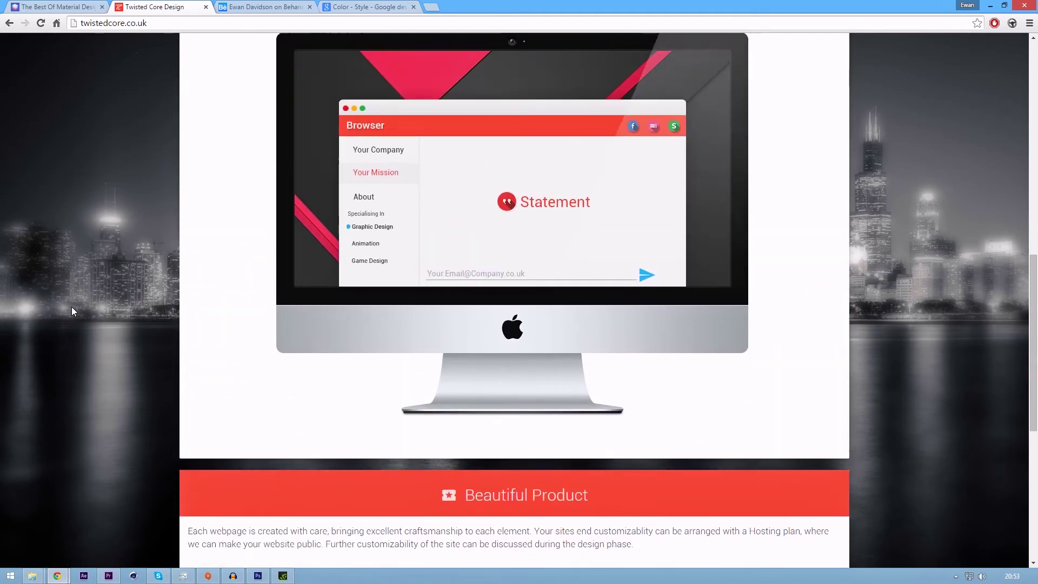
scroll(72, 307, "up", 5)
scroll(73, 305, "up", 3)
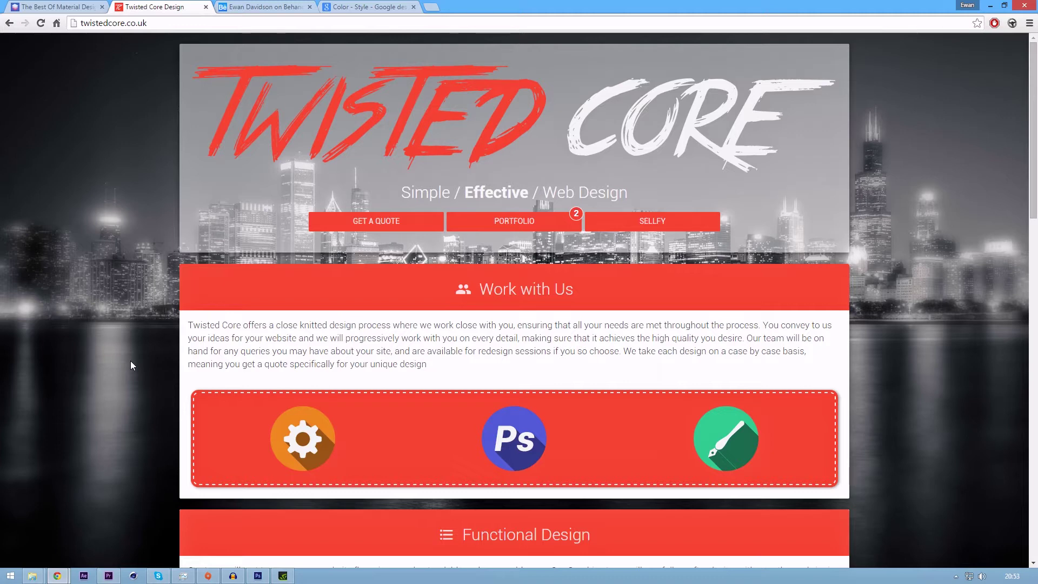
Open the Twisted Core project from the designer's Behance portfolio
left_click(264, 7)
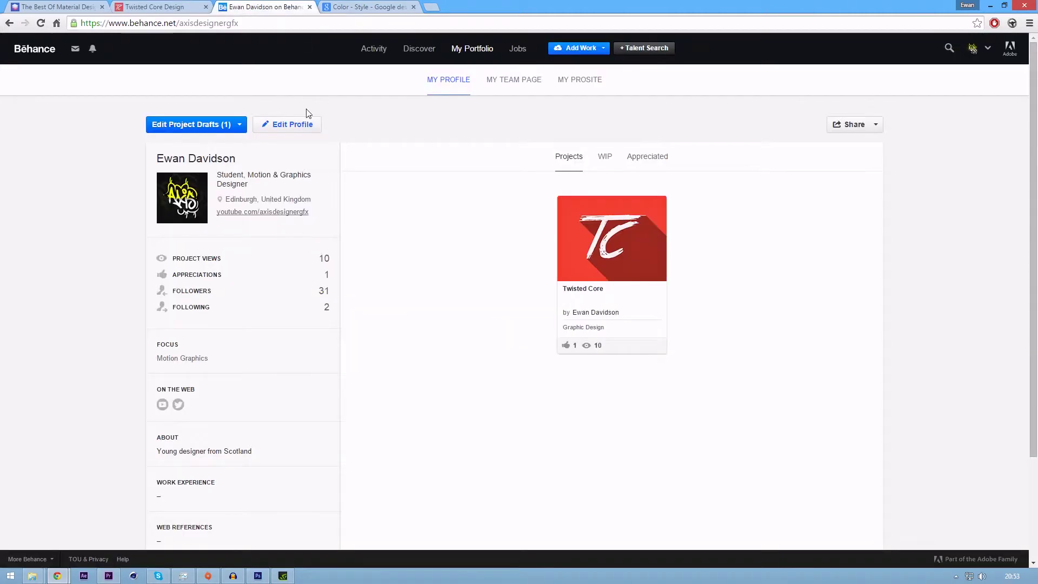
left_click(617, 238)
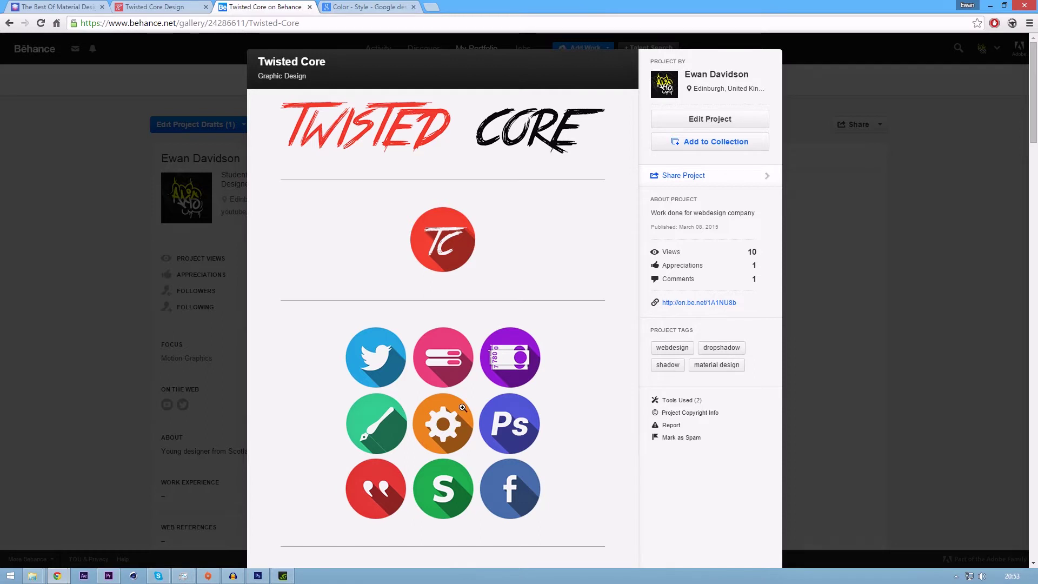
scroll(473, 267, "down", 1)
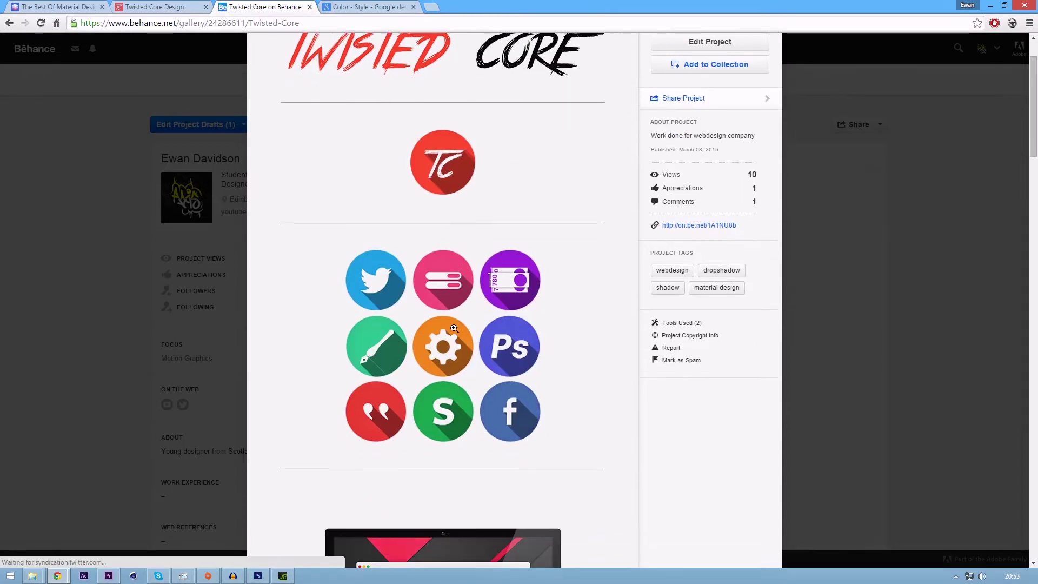
scroll(408, 471, "up", 1)
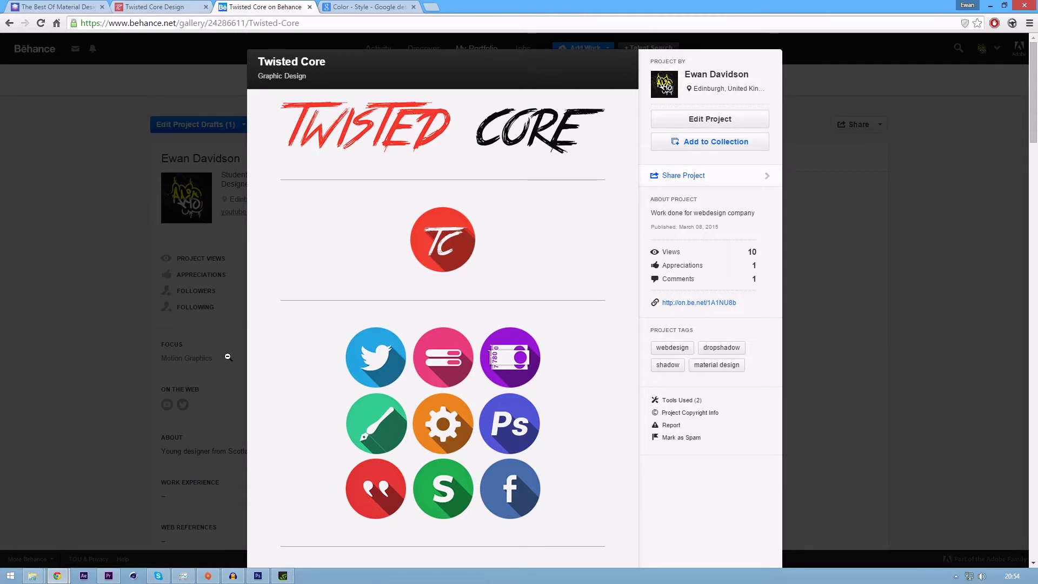
scroll(368, 420, "down", 3)
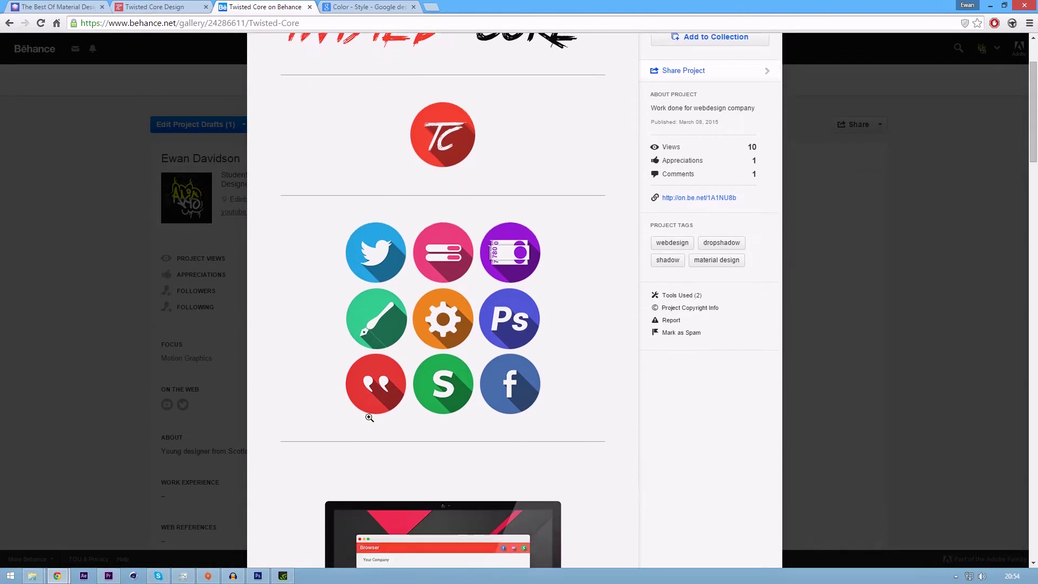
scroll(368, 417, "up", 1)
scroll(368, 417, "up", 2)
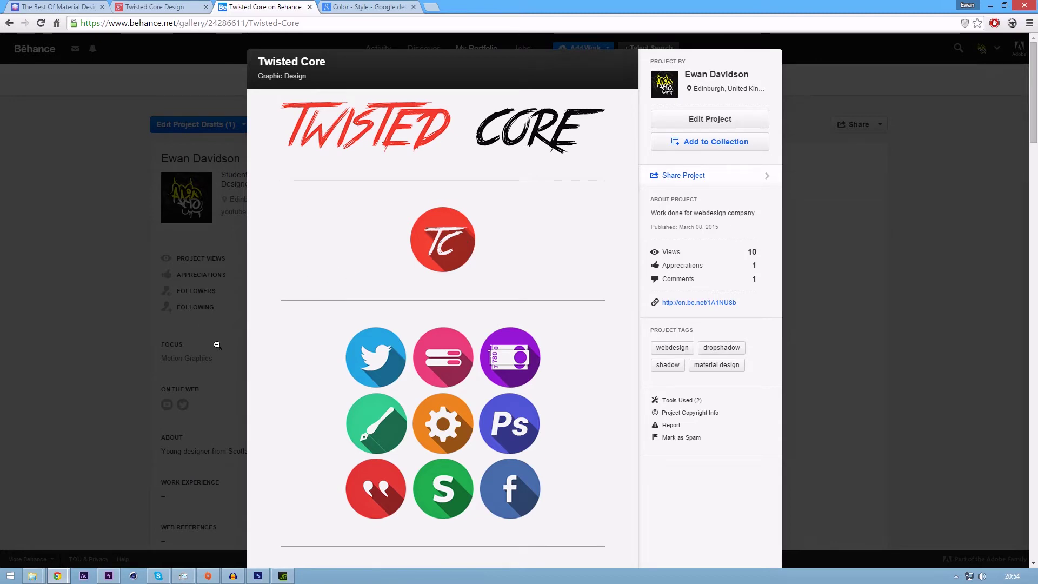
Switch to the 'Color - Style - Google design' page with the Material swatches
left_click(365, 5)
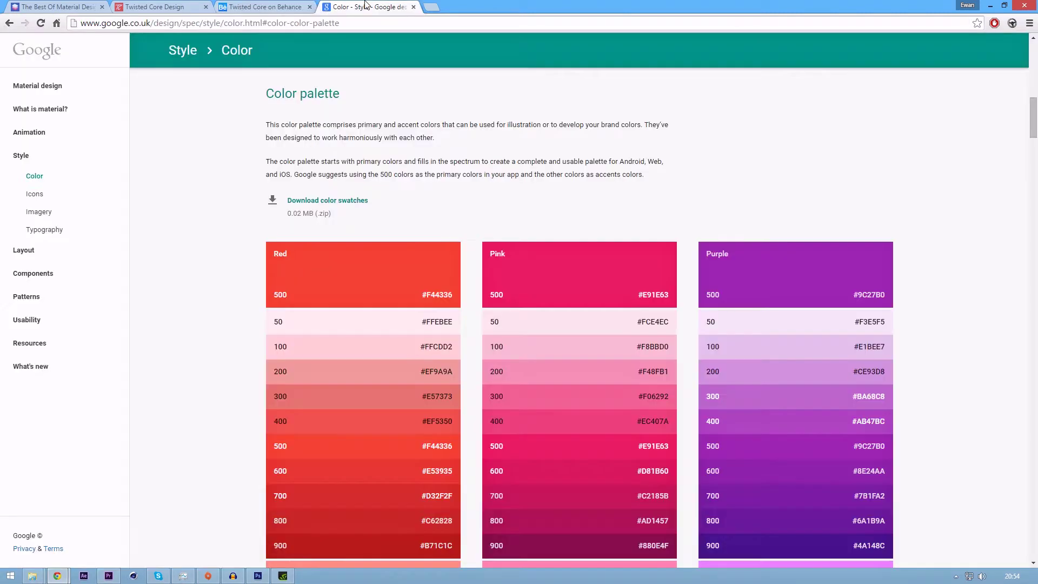
scroll(516, 263, "down", 3)
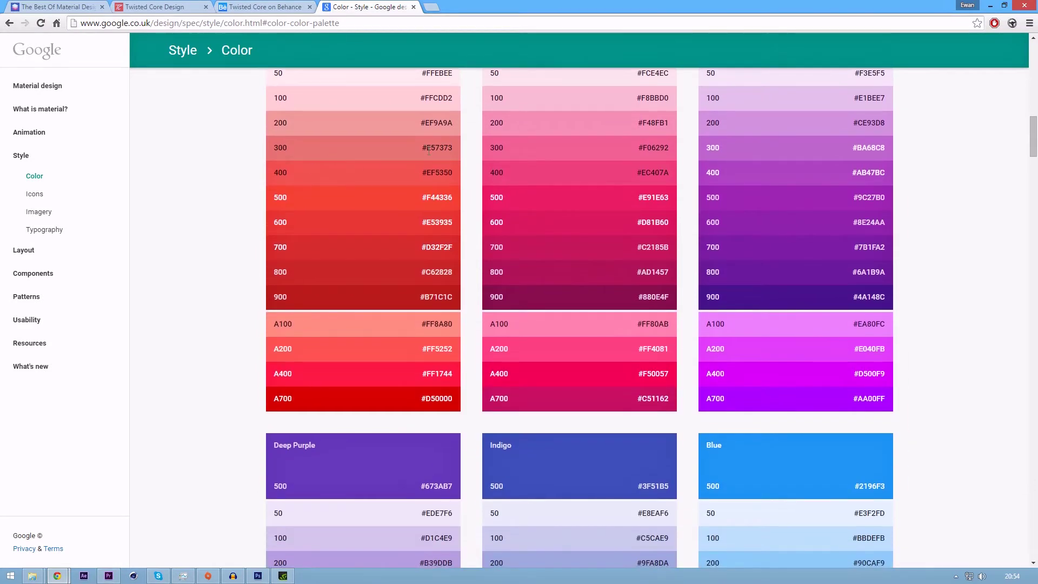
scroll(410, 139, "down", 3)
scroll(389, 149, "down", 1)
scroll(338, 179, "down", 2)
scroll(370, 154, "down", 1)
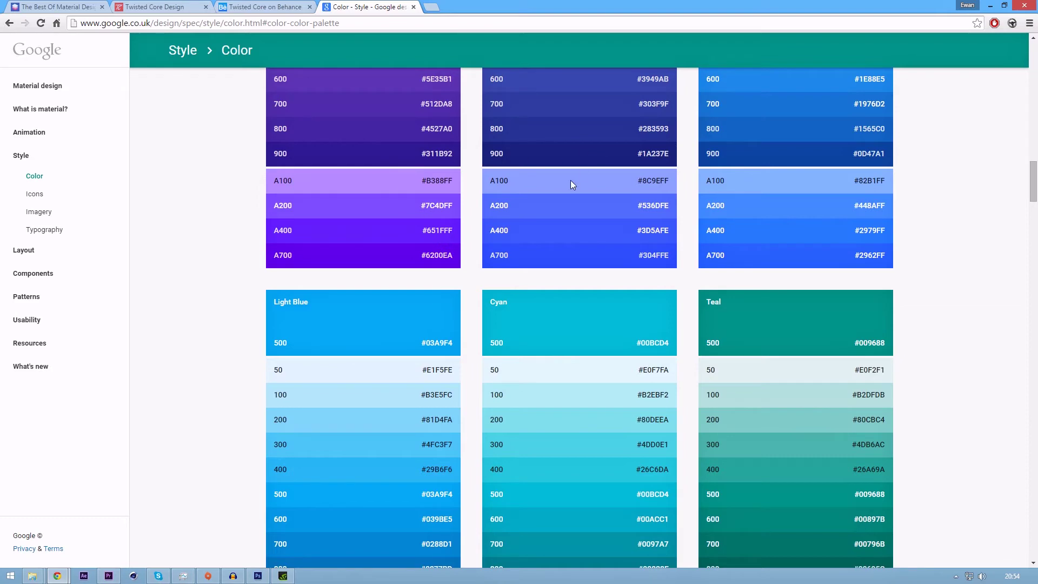
scroll(571, 181, "down", 2)
scroll(571, 181, "up", 3)
scroll(574, 181, "up", 4)
scroll(574, 182, "up", 1)
scroll(575, 181, "down", 5)
scroll(577, 190, "up", 3)
scroll(576, 192, "up", 2)
scroll(578, 197, "up", 4)
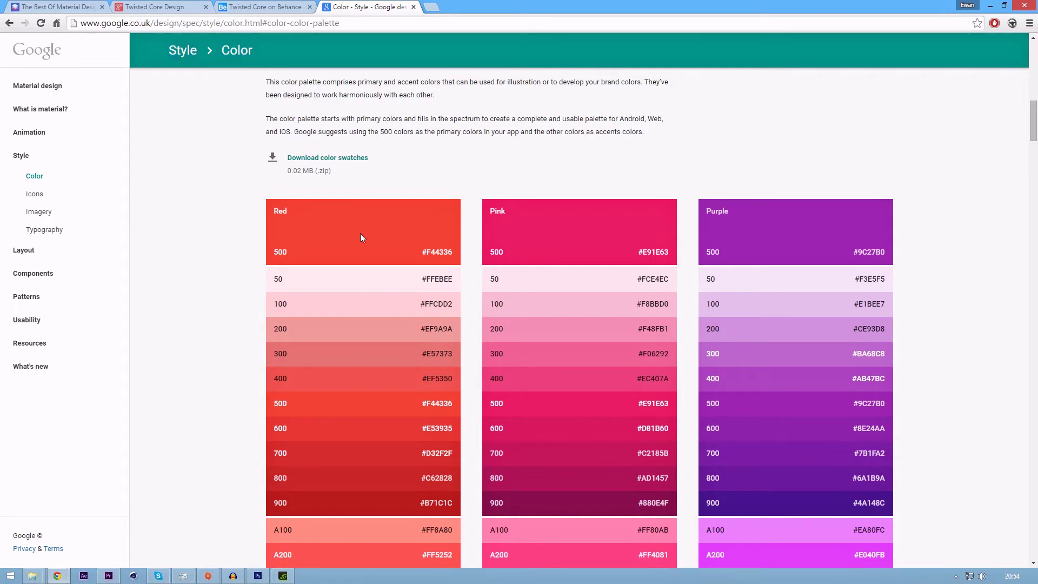
scroll(325, 187, "down", 3)
scroll(328, 191, "up", 1)
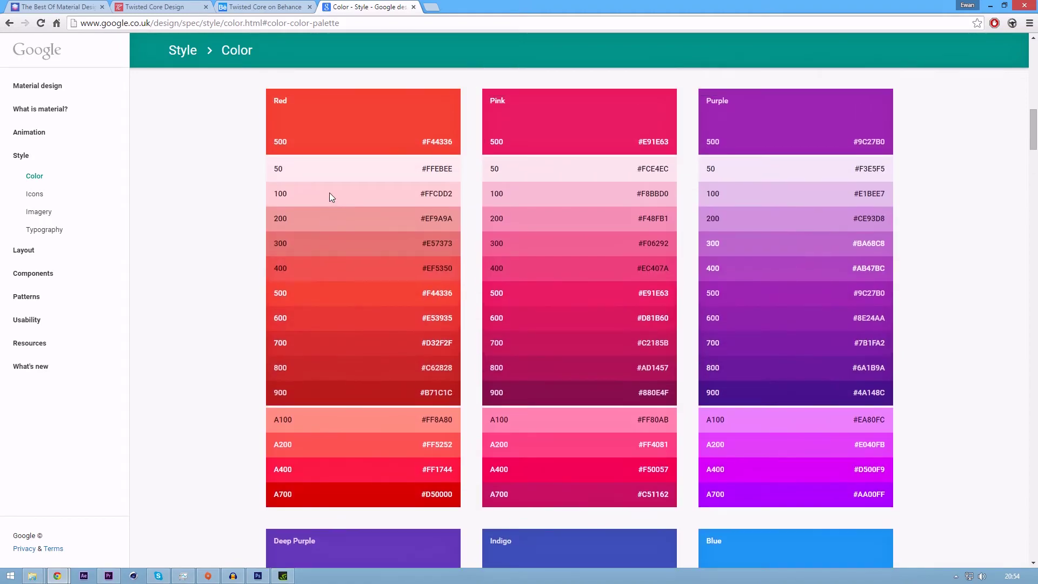
scroll(362, 212, "down", 5)
scroll(389, 237, "down", 4)
scroll(395, 236, "up", 2)
scroll(422, 260, "up", 2)
scroll(471, 308, "up", 1)
scroll(470, 292, "down", 3)
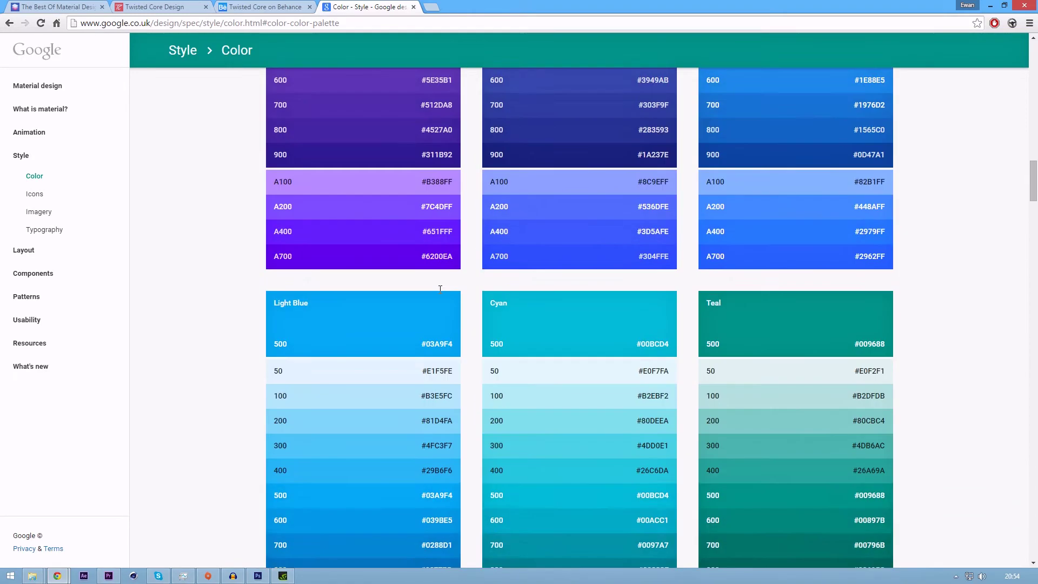
scroll(455, 308, "up", 2)
scroll(633, 341, "down", 2)
scroll(698, 300, "up", 1)
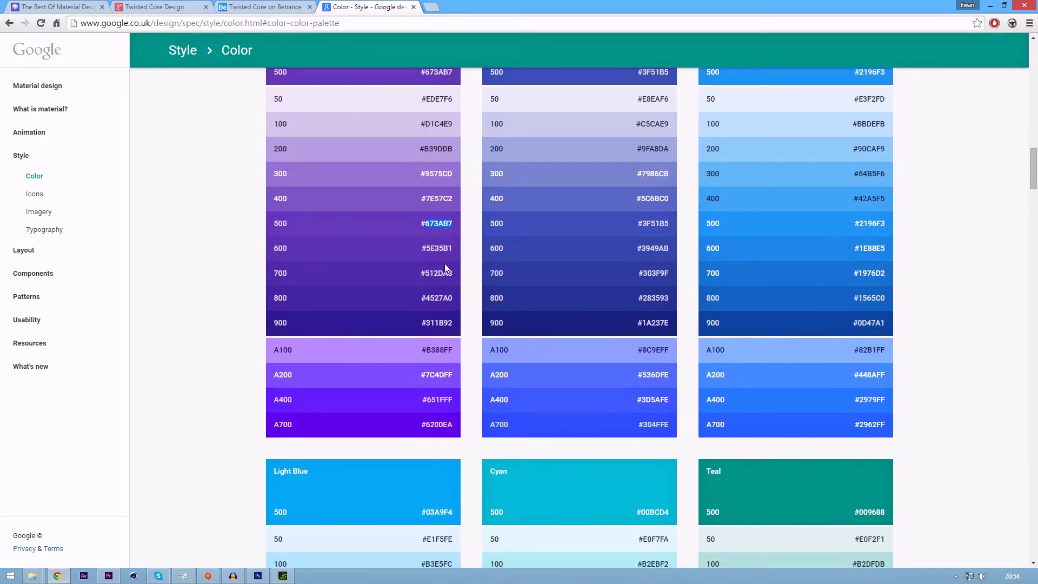
In Photoshop, create a 128 × 128 px document, RGB 8-bit, with a transparent background
left_click(258, 576)
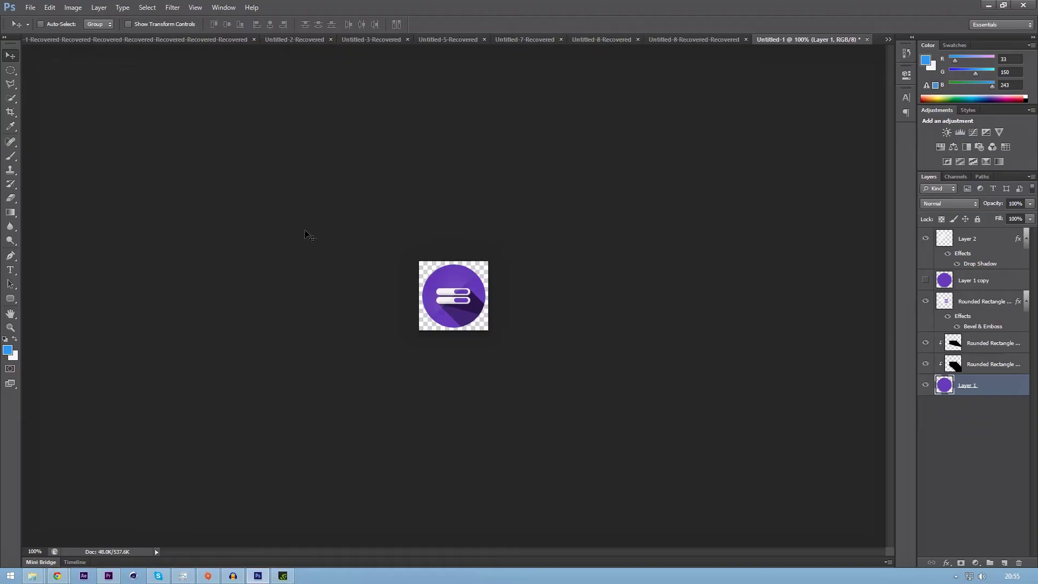
key("ctrl+n")
key("Tab")
key("Tab")
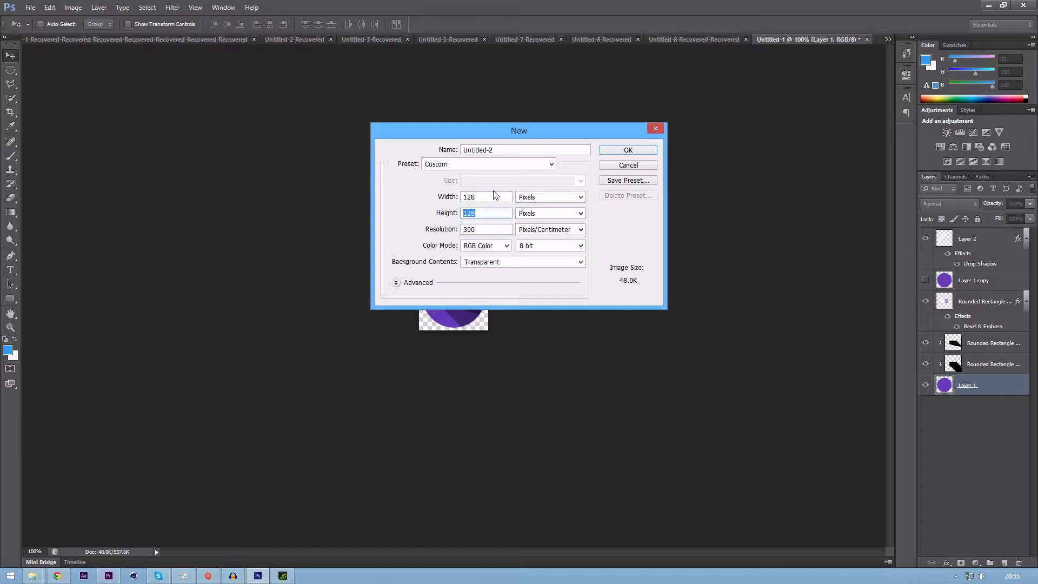
key("Tab")
left_click(544, 252)
left_click(558, 257)
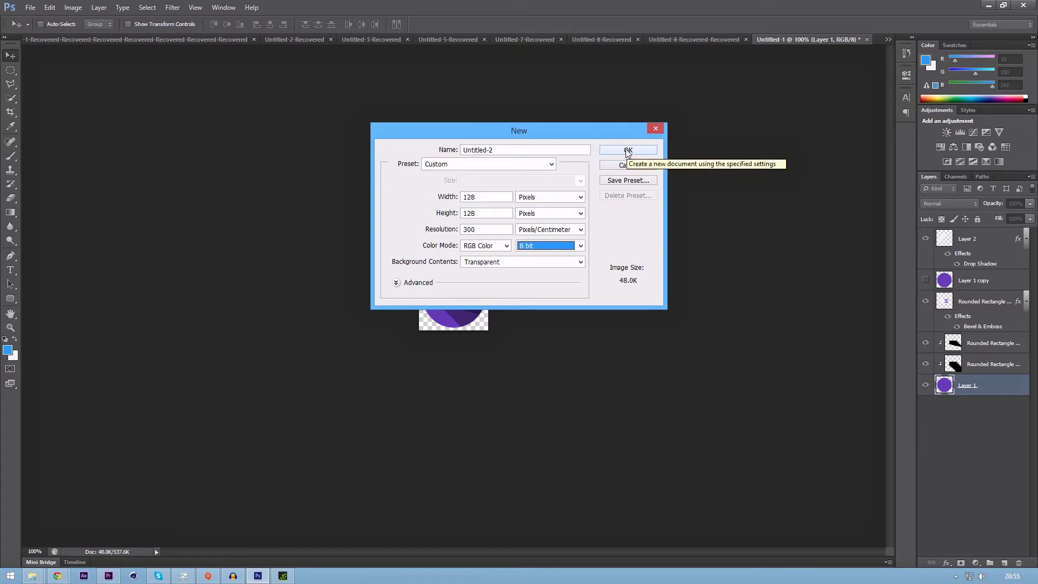
left_click(527, 261)
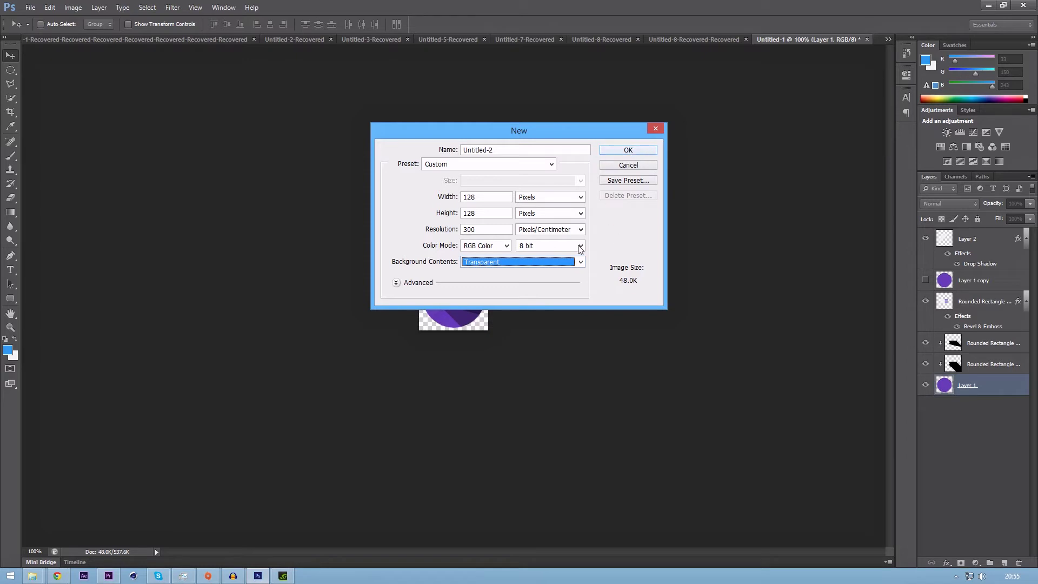
left_click(628, 152)
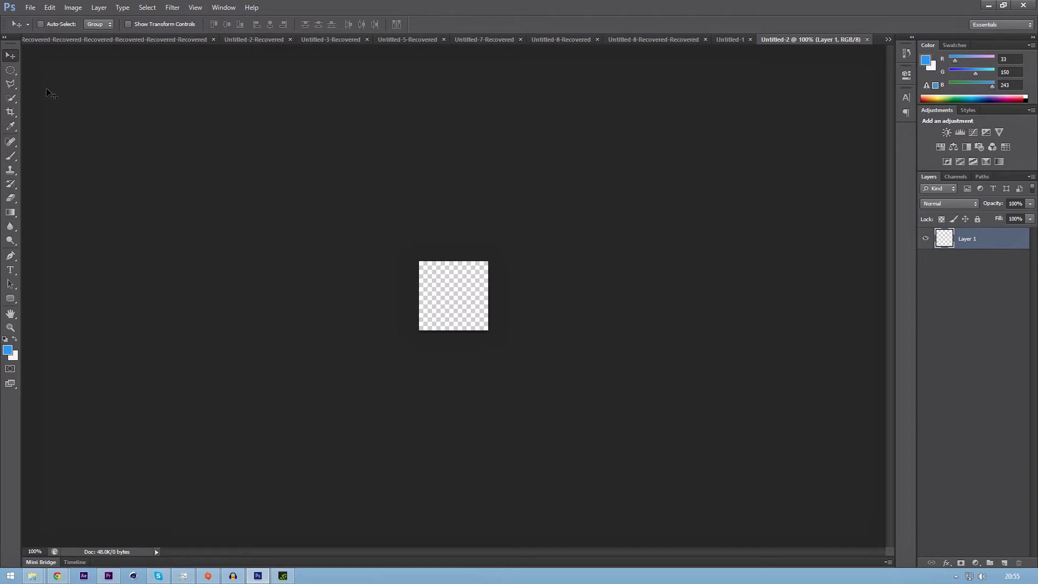
Draw a circular elliptical-marquee selection that nearly fills the canvas
key("ctrl+plus")
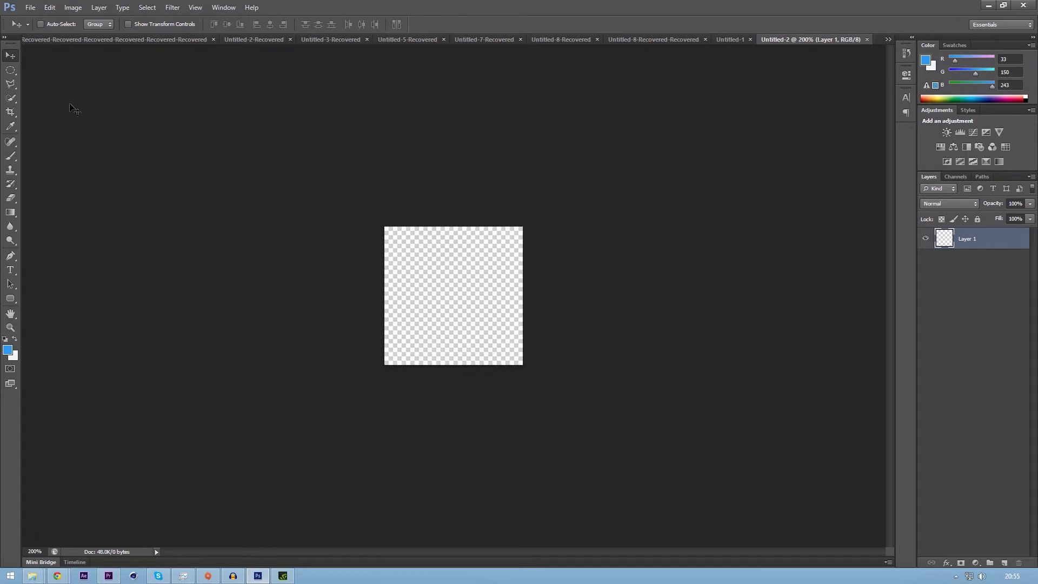
key("ctrl+minus")
left_click(11, 73)
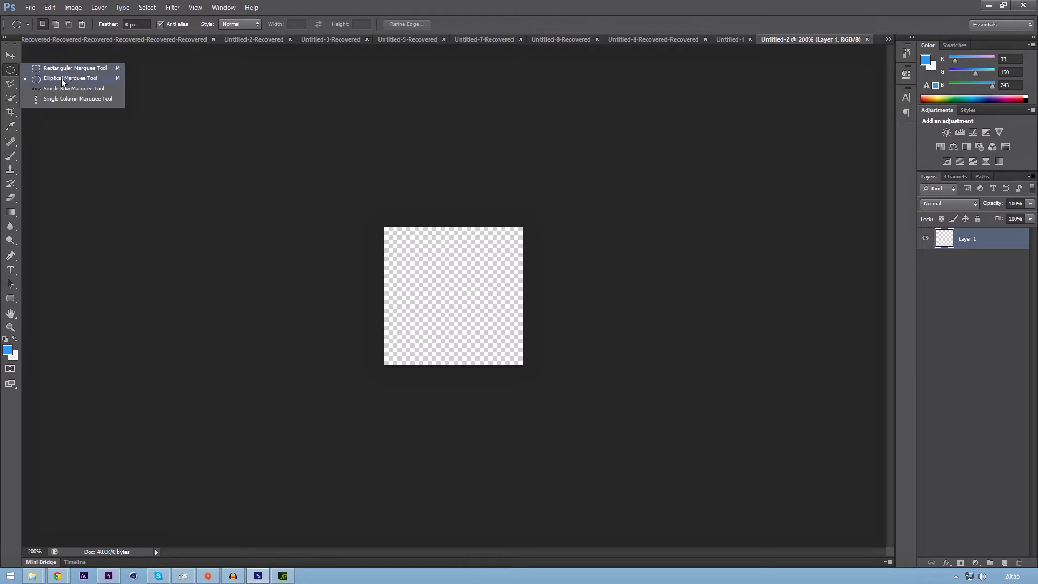
left_click(61, 77)
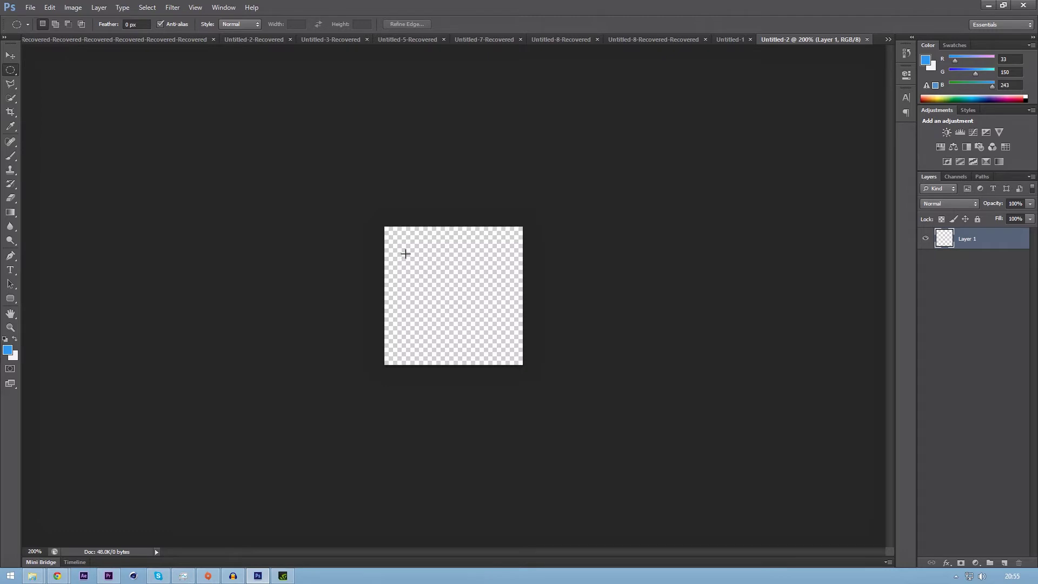
left_click_drag(407, 249, 565, 358)
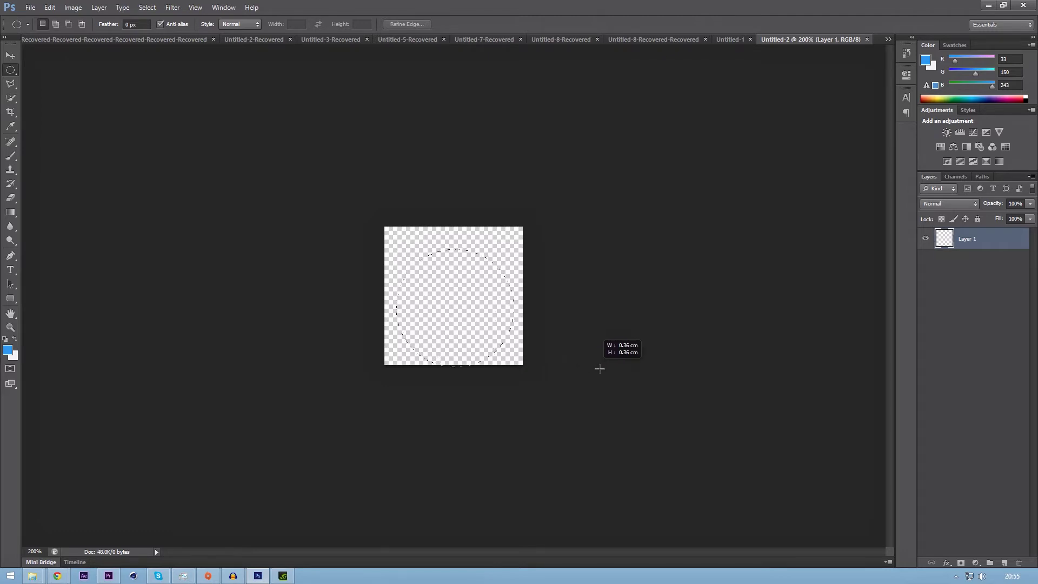
left_click_drag(565, 358, 596, 369)
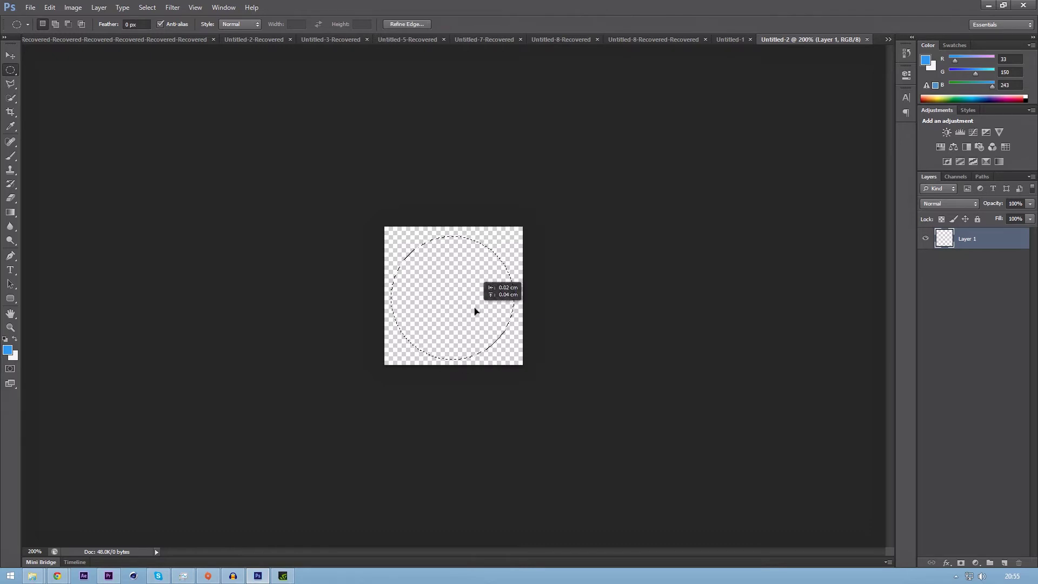
left_click_drag(483, 306, 477, 293)
Set the foreground colour to #673AB7 and fill the circle with it
key("alt")
left_click(7, 350)
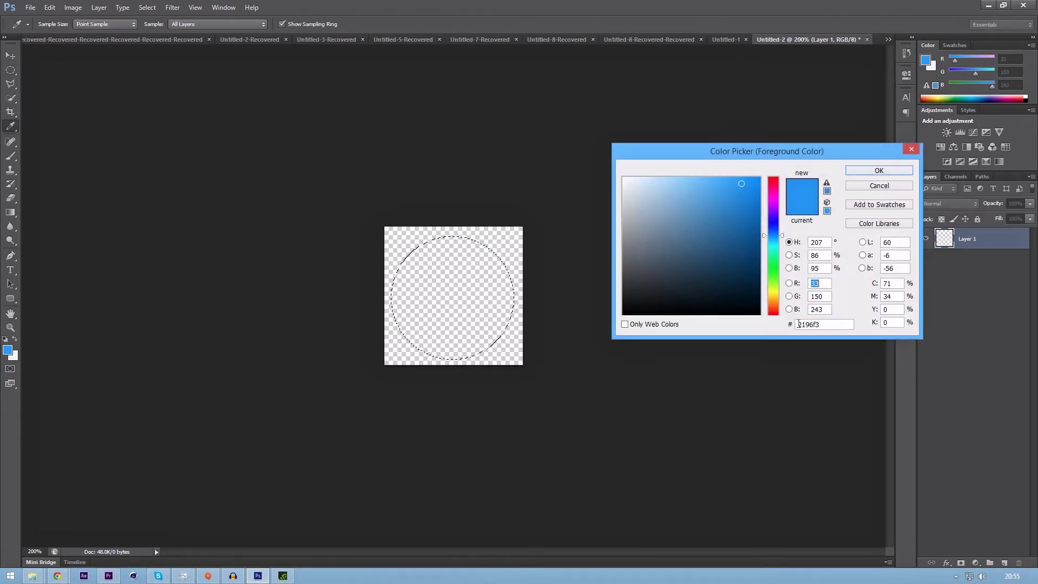
double_click(833, 326)
type("673AB7")
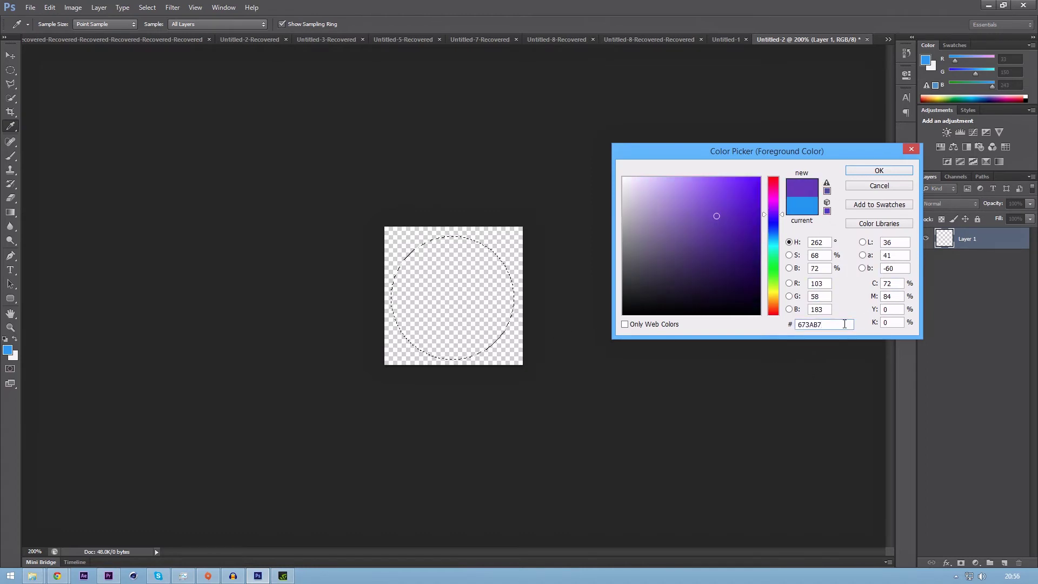
left_click(879, 171)
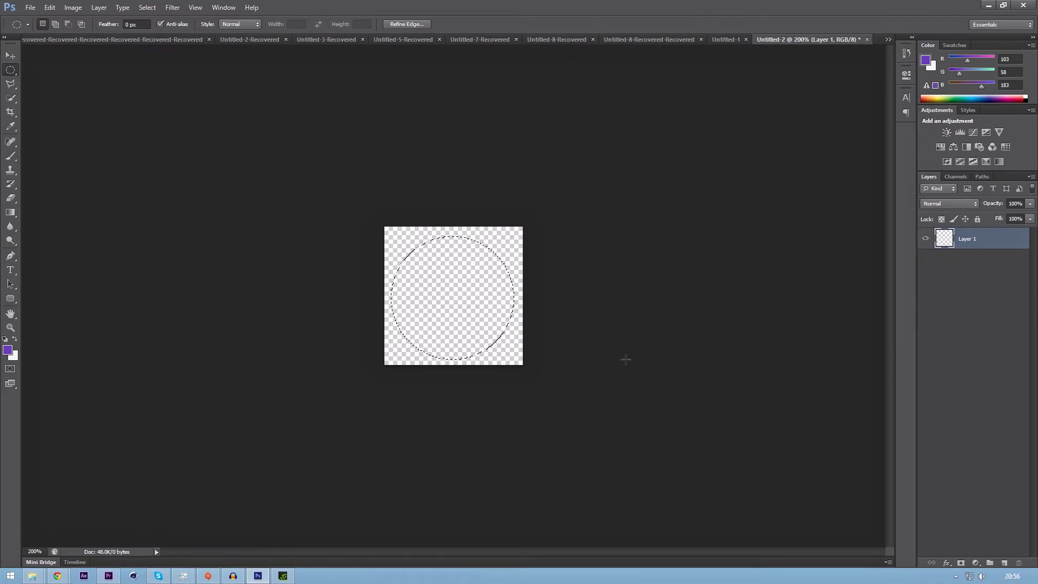
key("alt+BackSpace")
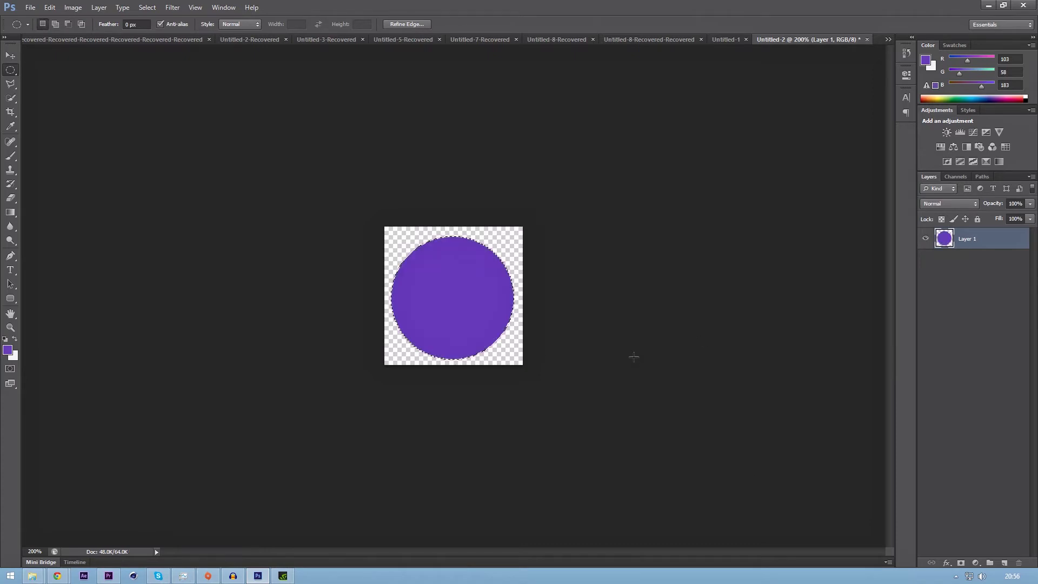
key("ctrl+d")
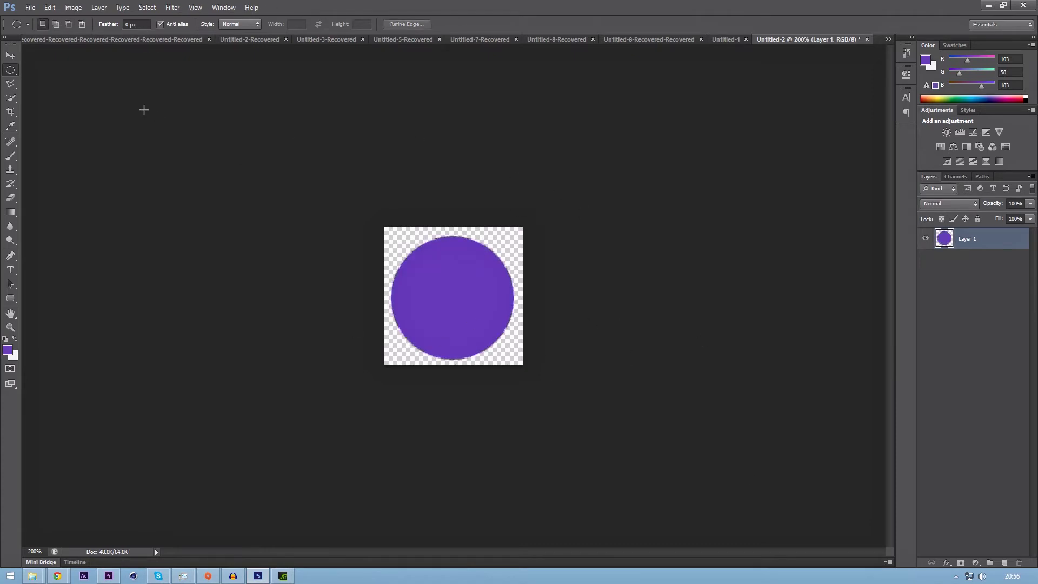
Centre the purple circle vertically and horizontally on the canvas
key("ctrl+a")
left_click(10, 54)
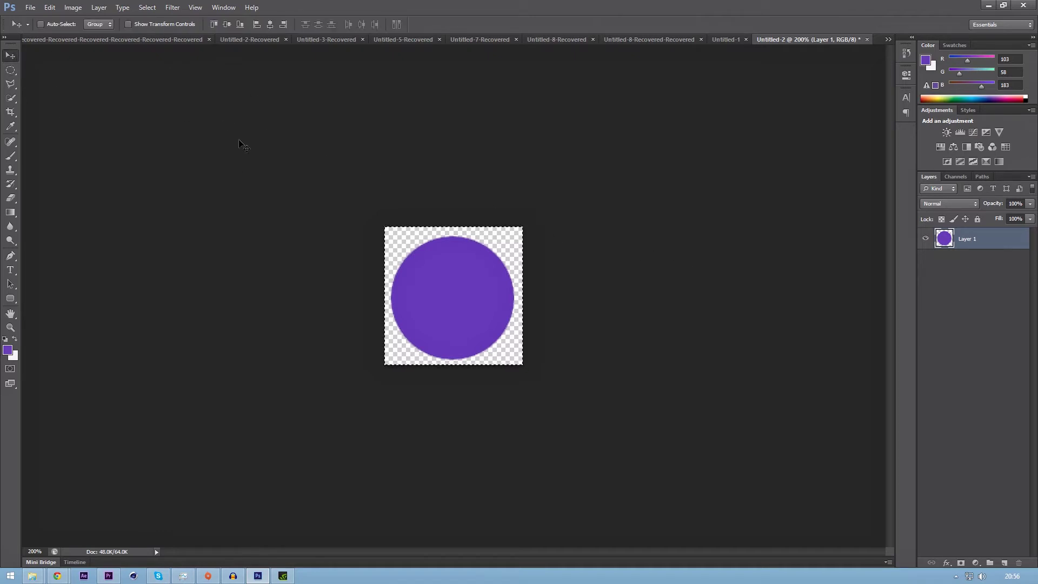
left_click(229, 25)
left_click(269, 24)
key("ctrl+d")
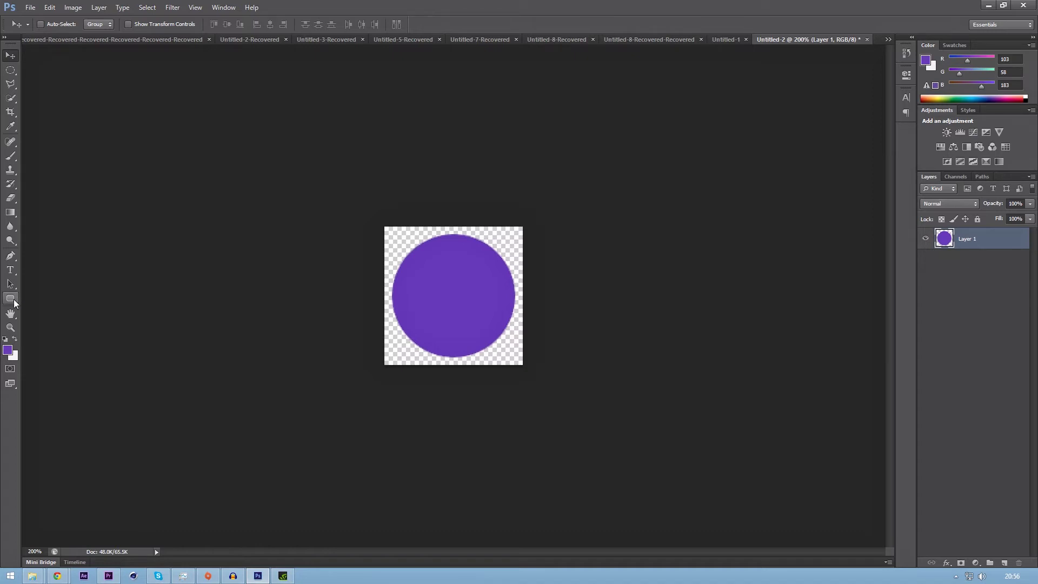
Choose the Rounded Rectangle tool and add a new empty layer above the circle
left_click_drag(14, 303, 58, 296)
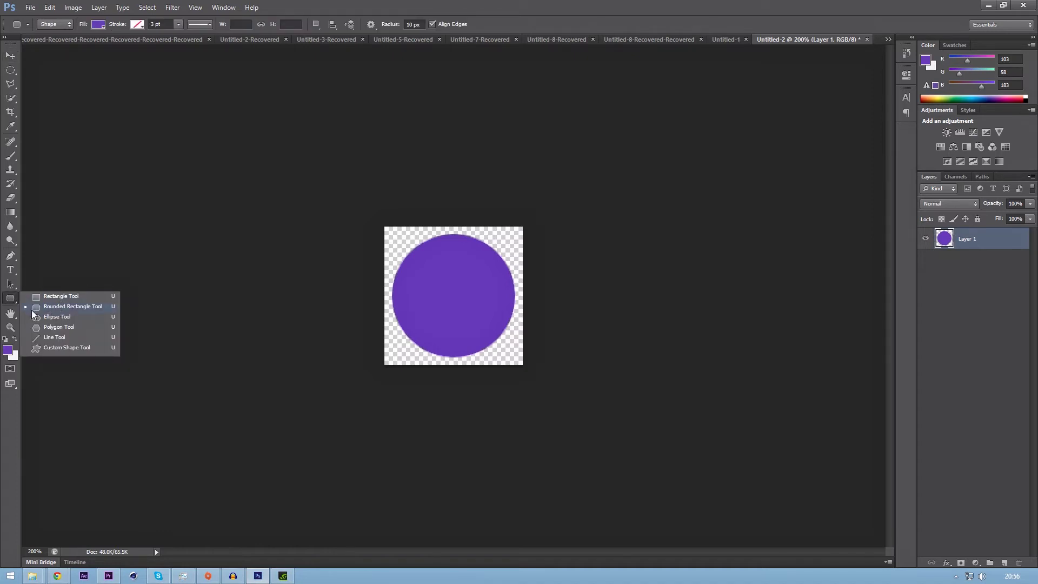
left_click(73, 304)
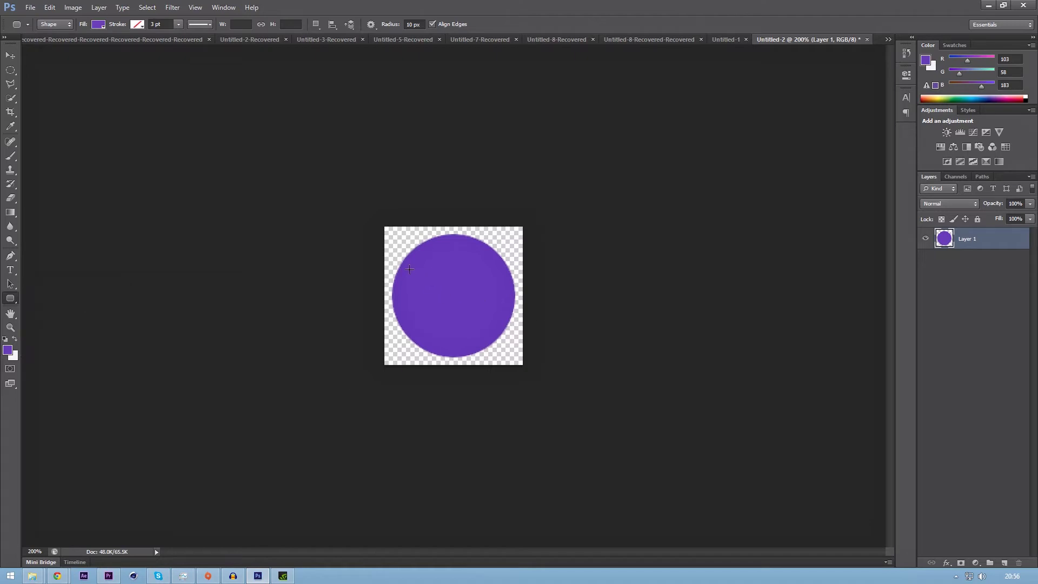
key("ctrl+shift+n")
key("Return")
Set the foreground to near-white #f5f5f5 and draw a rounded bar across the circle
left_click(15, 344)
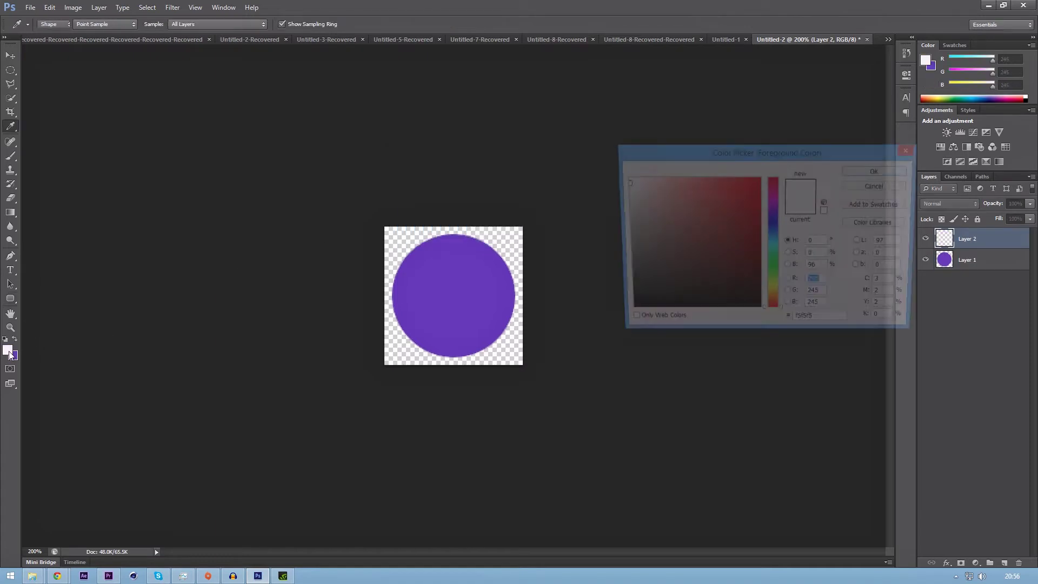
double_click(807, 324)
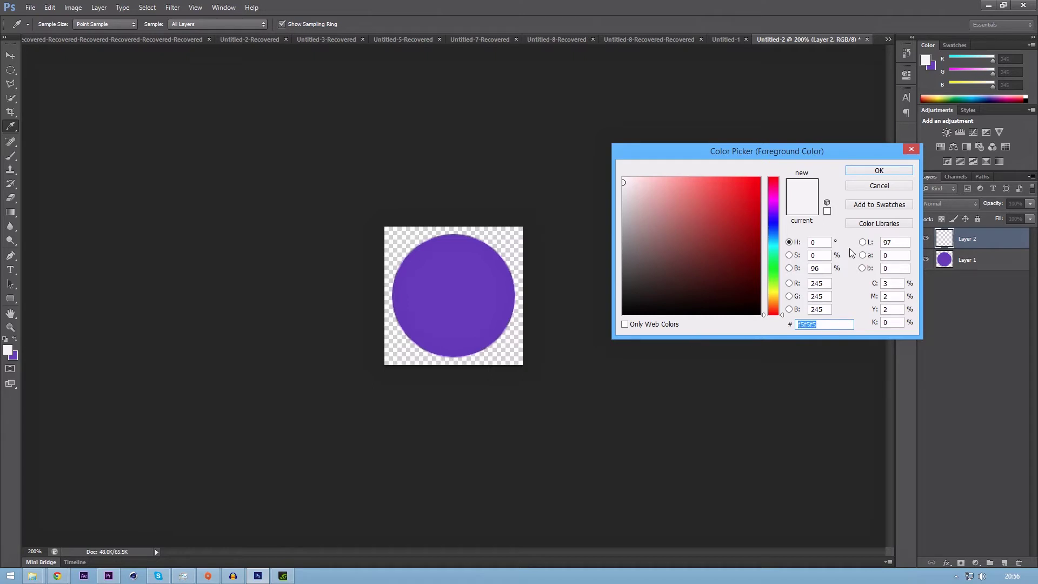
left_click(879, 171)
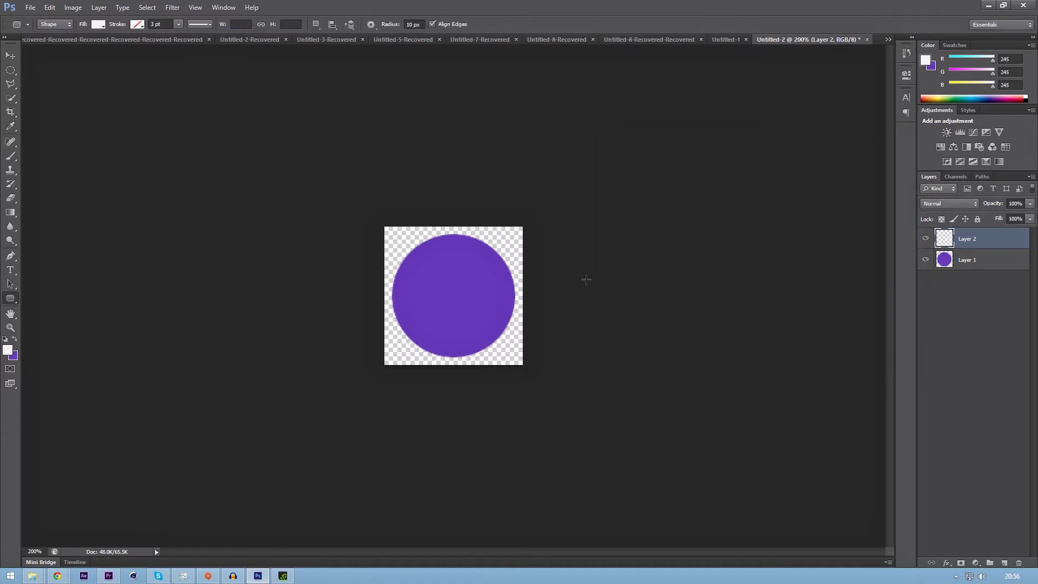
left_click(9, 352)
key("Escape")
left_click_drag(411, 269, 506, 286)
Centre the white bar vertically and horizontally on the circle
key("v")
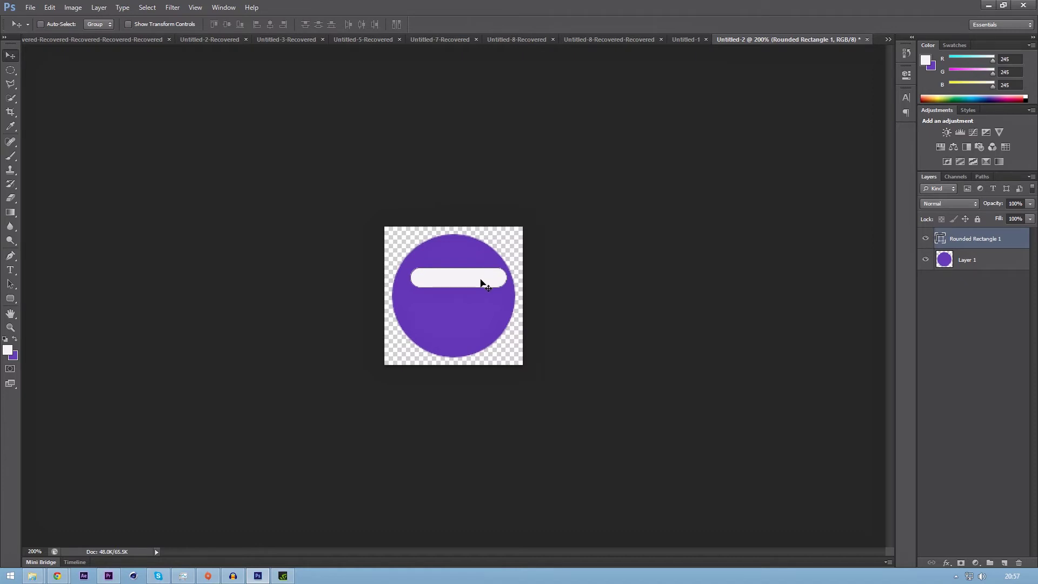
left_click(227, 25)
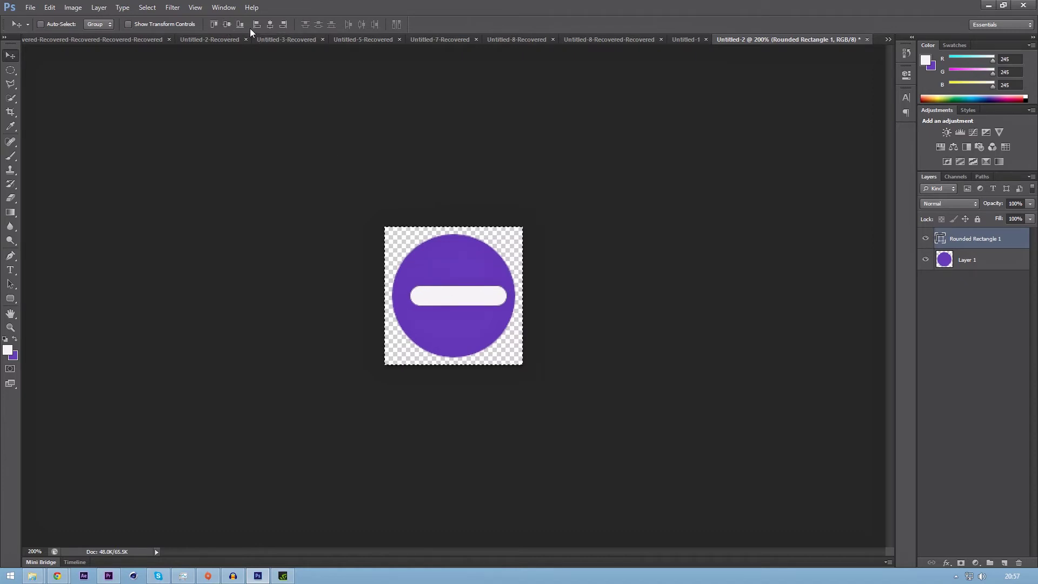
left_click(268, 23)
On a new layer, draw a small purple rounded pill inside the bar's right end
left_click(14, 298)
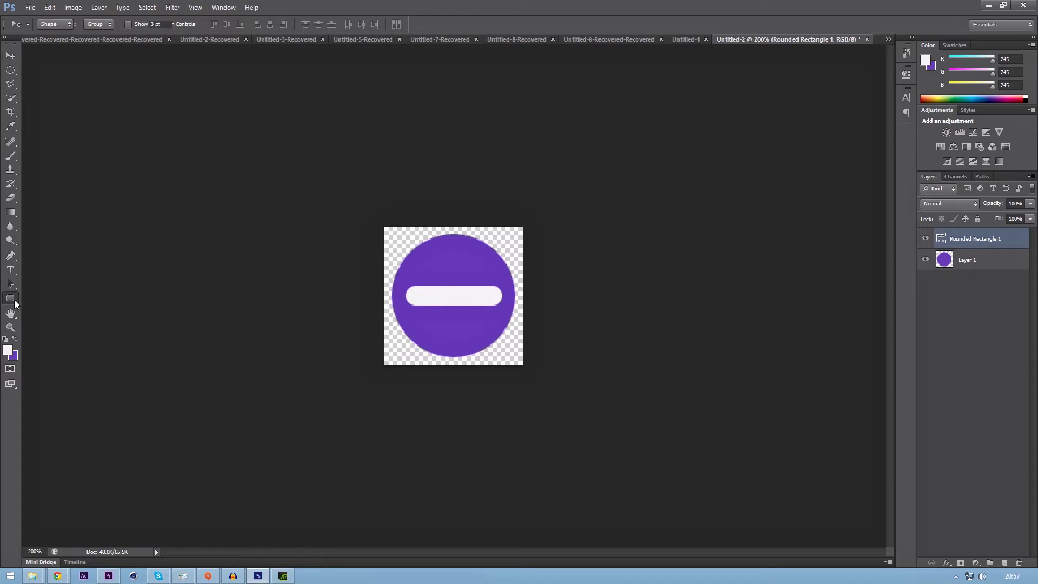
left_click(16, 341)
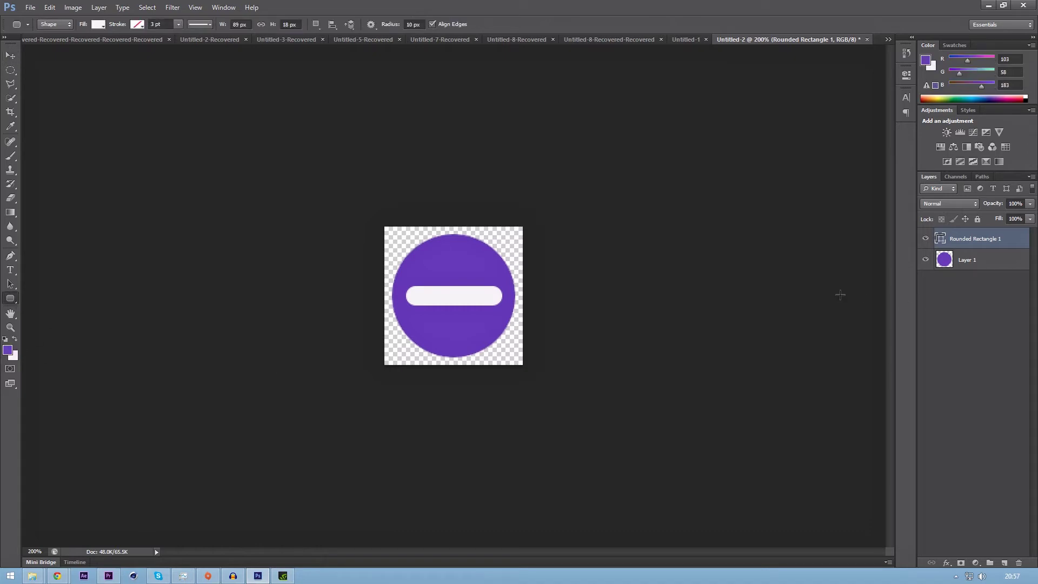
key("ctrl+shift+n")
key("Return")
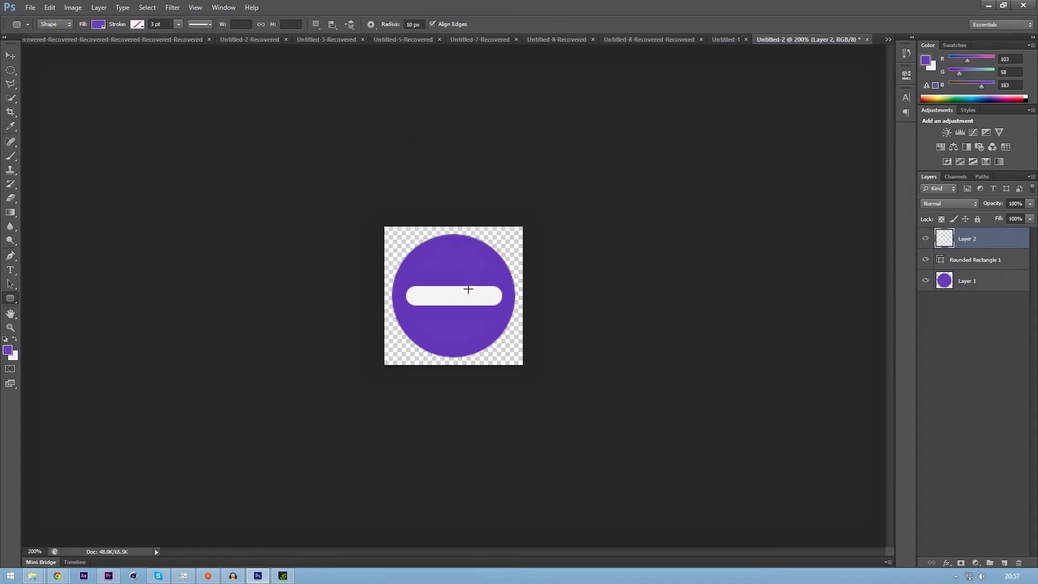
left_click_drag(465, 291, 496, 302)
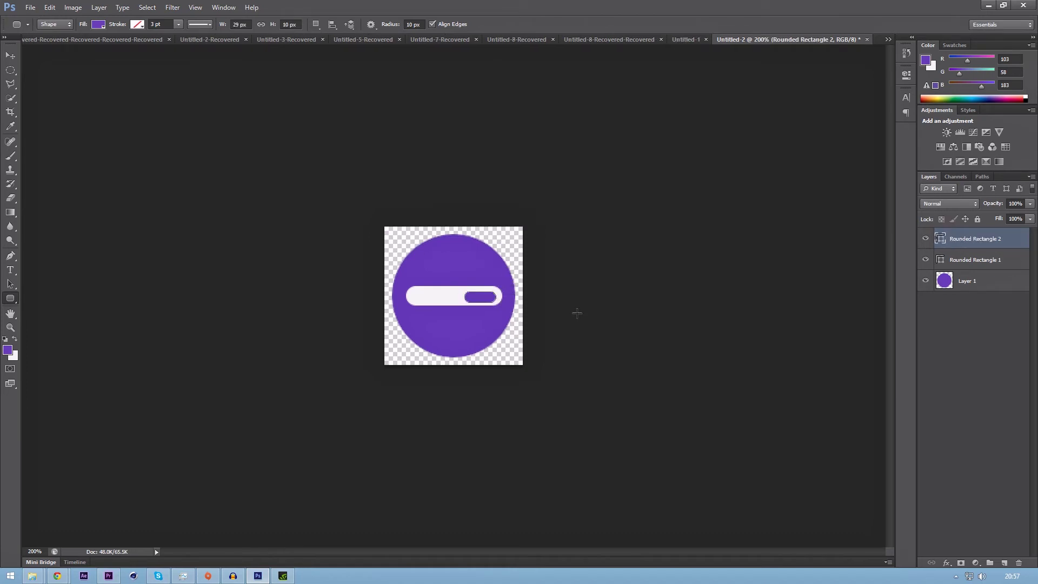
key("v")
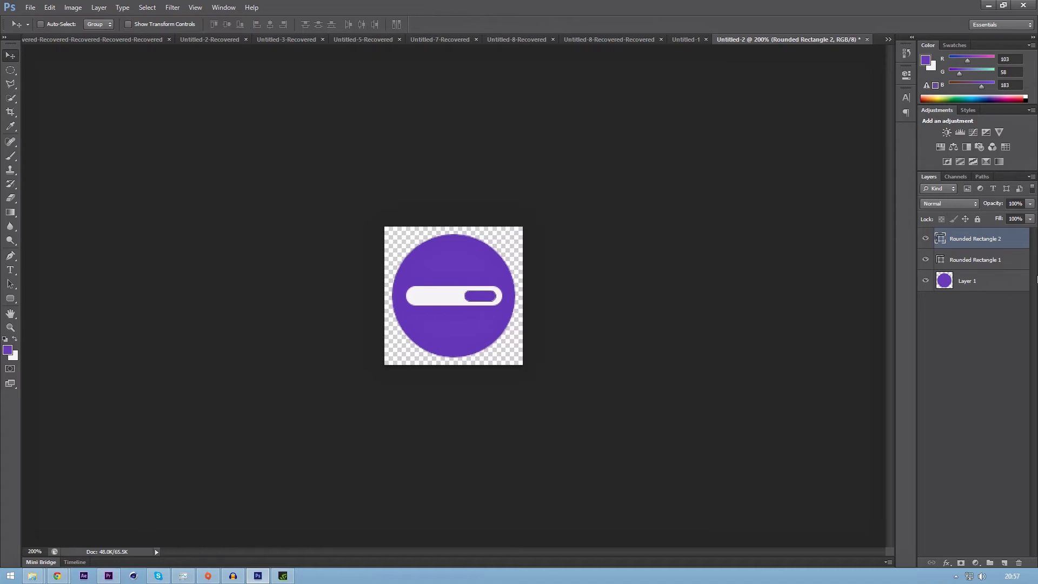
Combine the white bar and purple pill layers into one smart object
left_click(1011, 259, "shift")
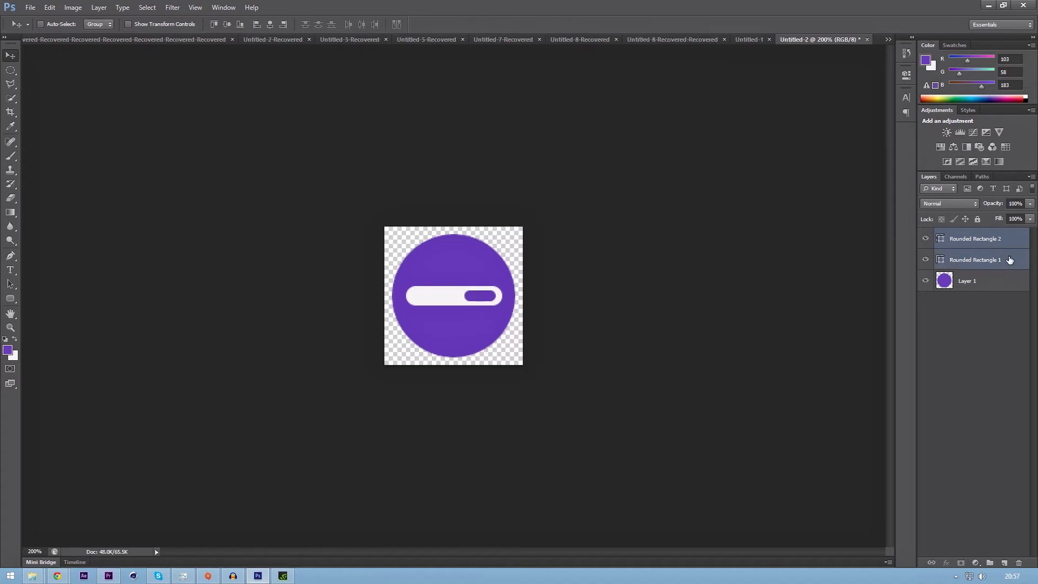
right_click(1010, 260)
left_click(986, 262)
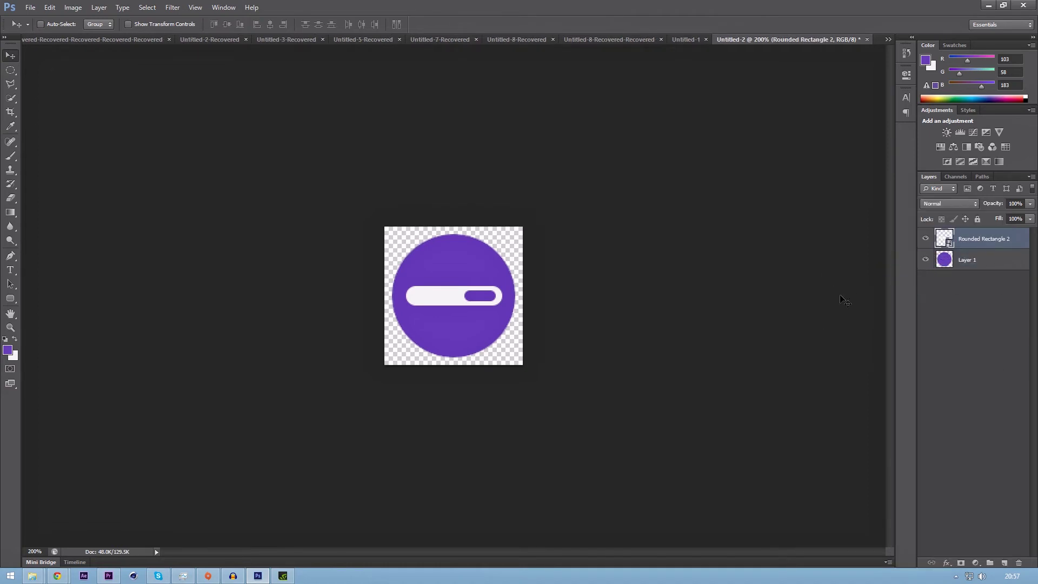
Duplicate the bar above the original, merge both, and centre them vertically
key("ctrl+j")
left_click_drag(486, 298, 491, 278)
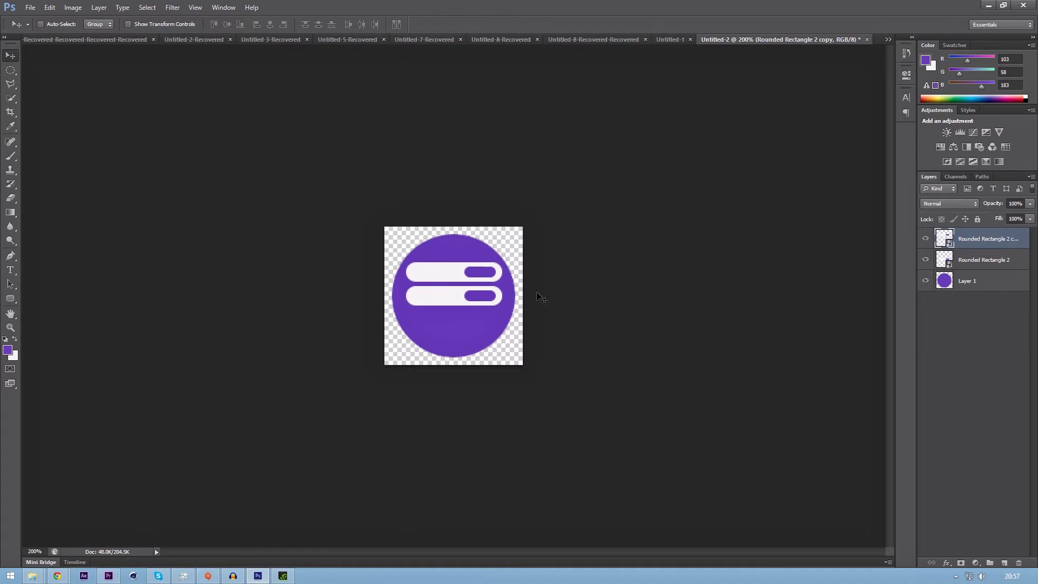
left_click(997, 262, "shift")
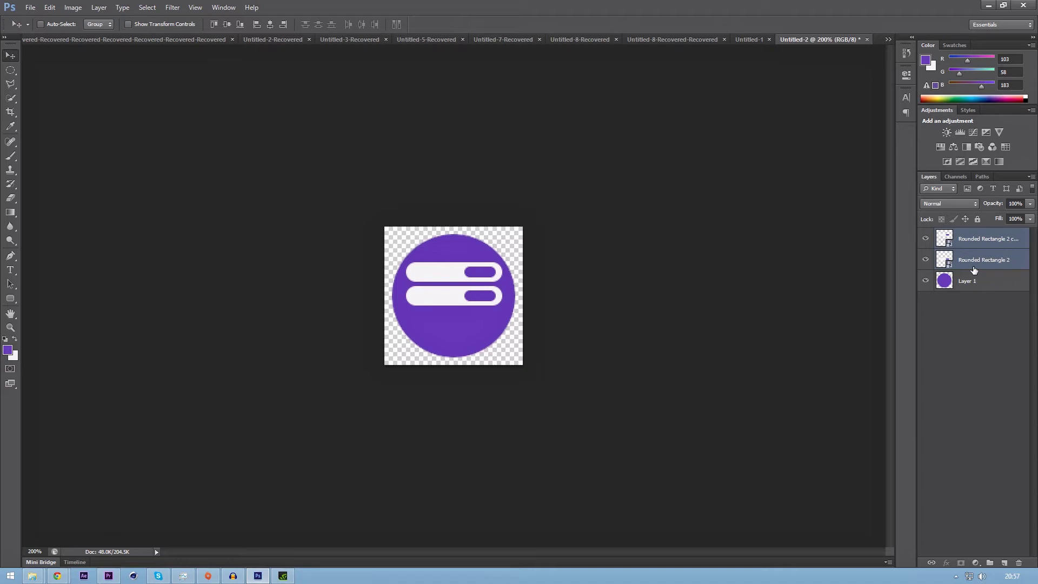
key("ctrl+e")
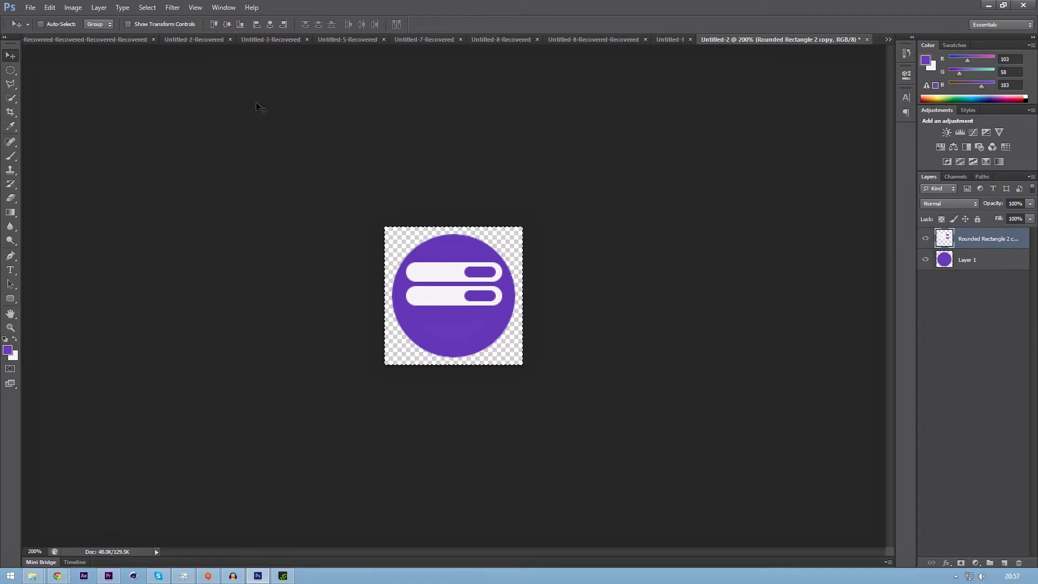
key("ctrl+a")
left_click(228, 23)
key("ctrl+d")
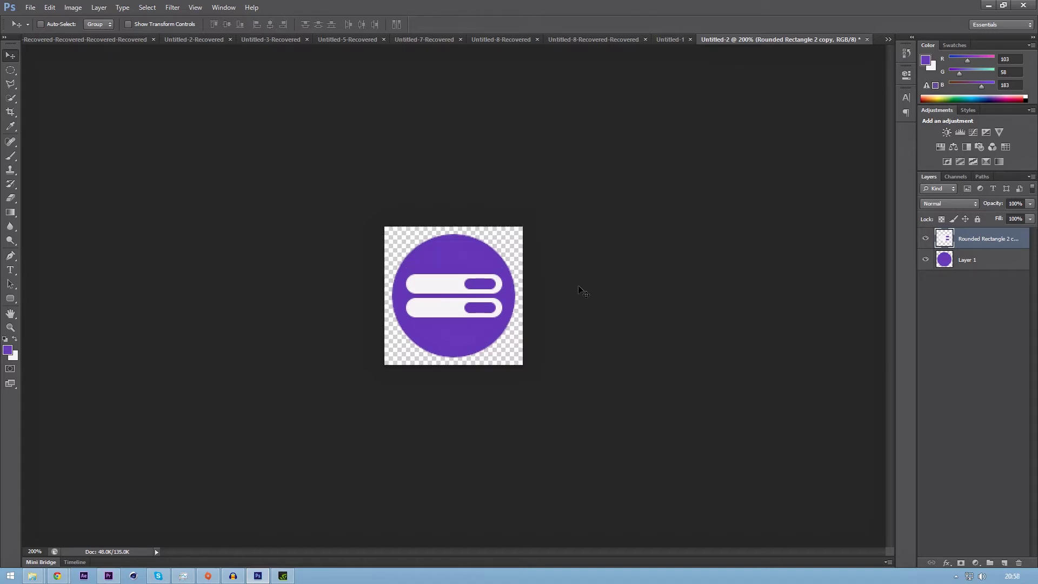
Scale the bars down to about 77% and re-centre them vertically
key("ctrl+t")
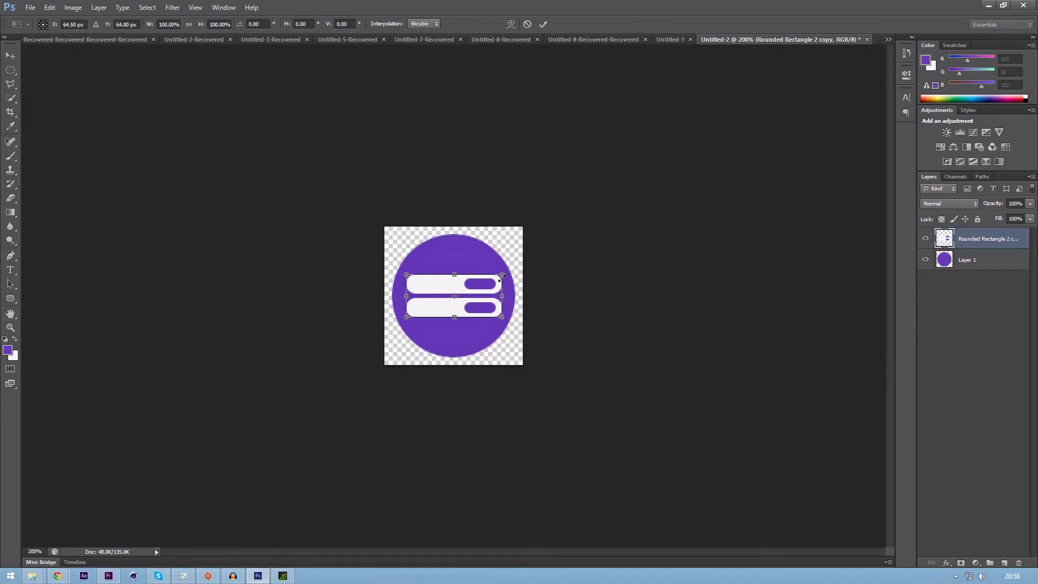
left_click_drag(502, 276, 493, 281)
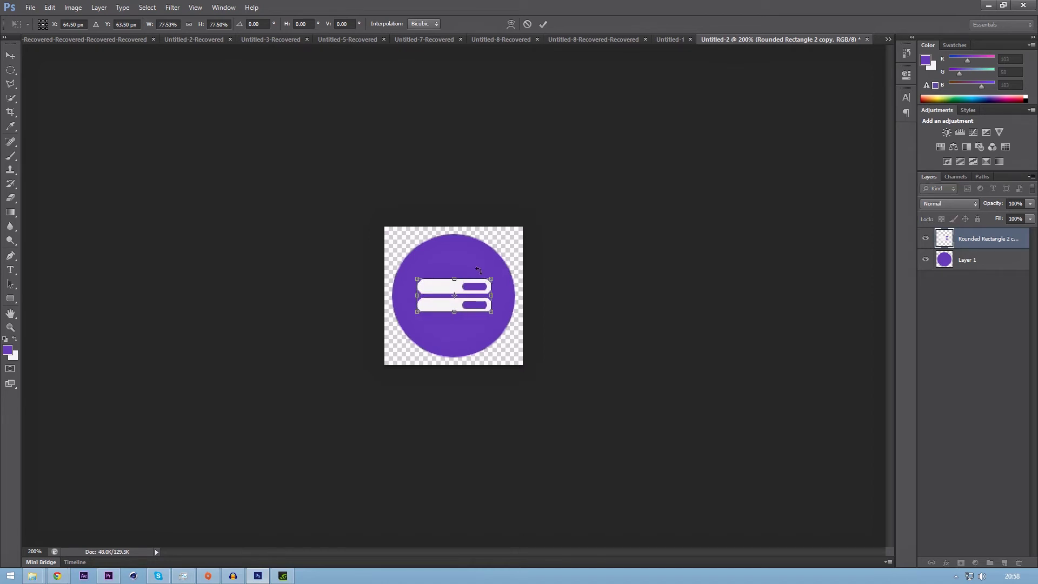
key("Return")
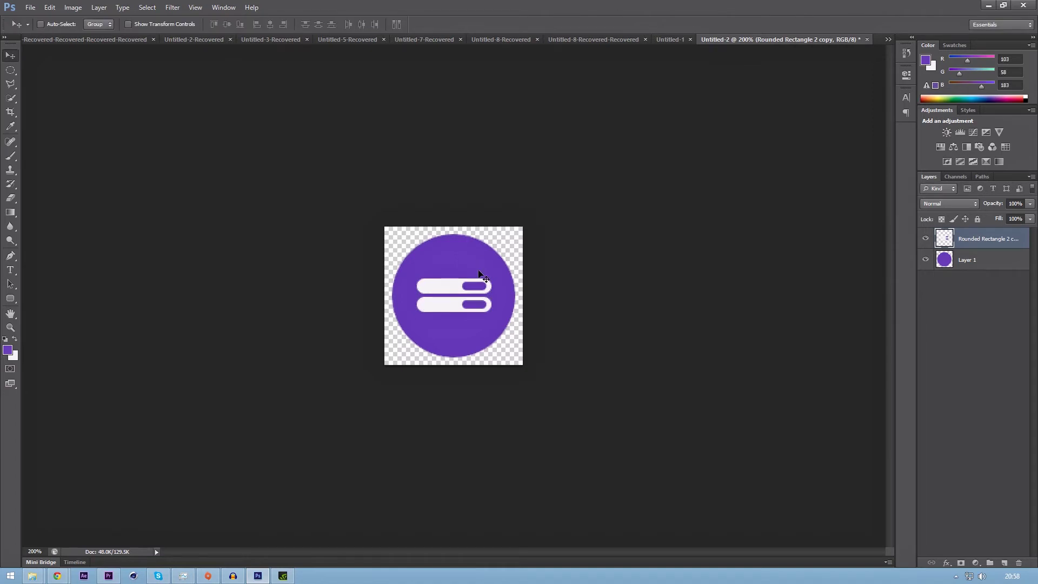
left_click(226, 24)
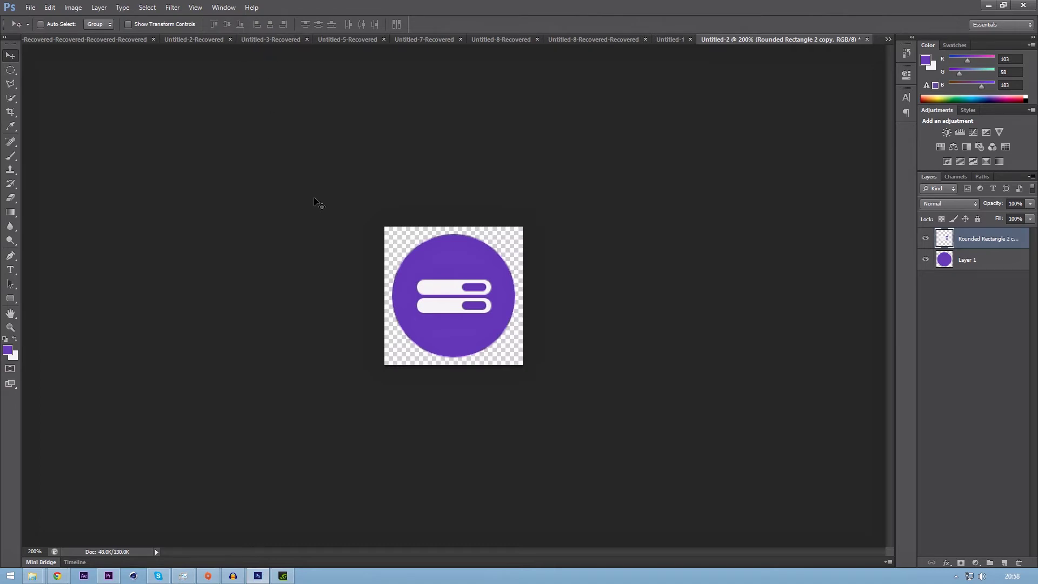
Compare the icon at several zoom levels, then shrink the bars very slightly more
key("ctrl+minus")
key("ctrl+minus")
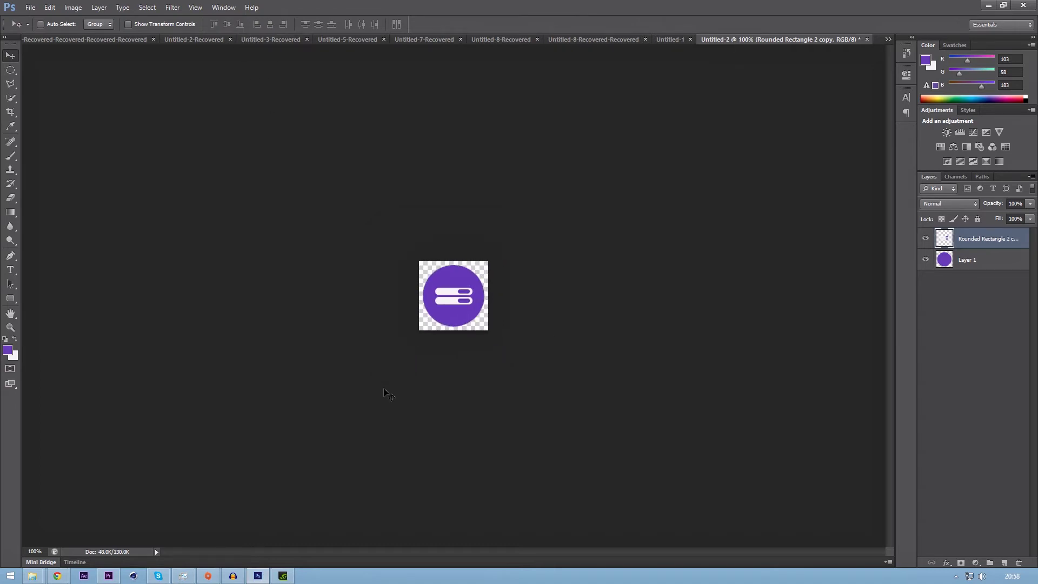
key("ctrl+minus")
key("ctrl+plus")
key("ctrl+plus")
key("ctrl+minus")
key("ctrl+plus")
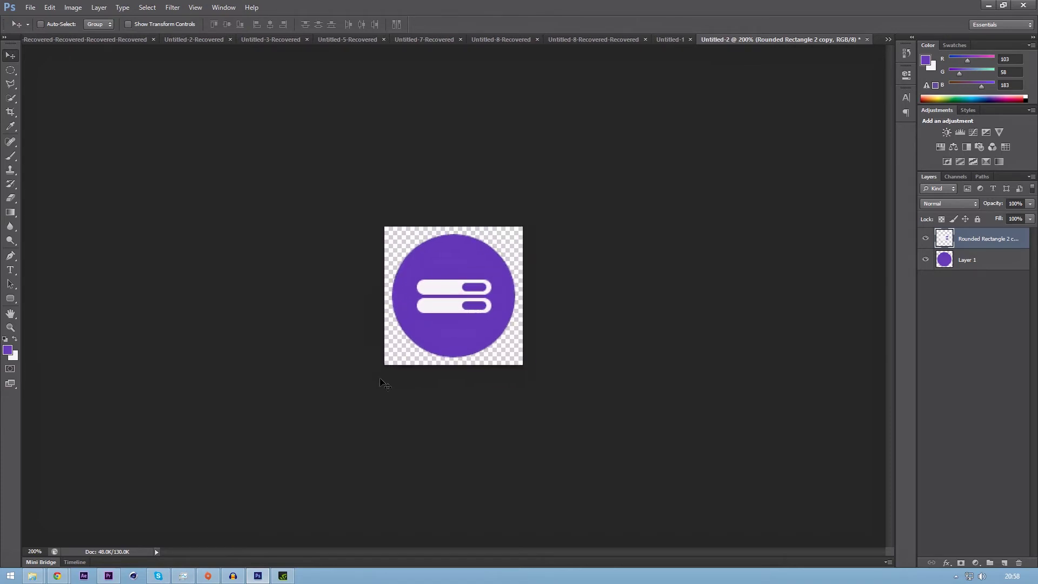
key("ctrl+t")
left_click_drag(492, 279, 493, 284)
Apply the resize, duplicate the bars layer, and select the lower copy
key("Return")
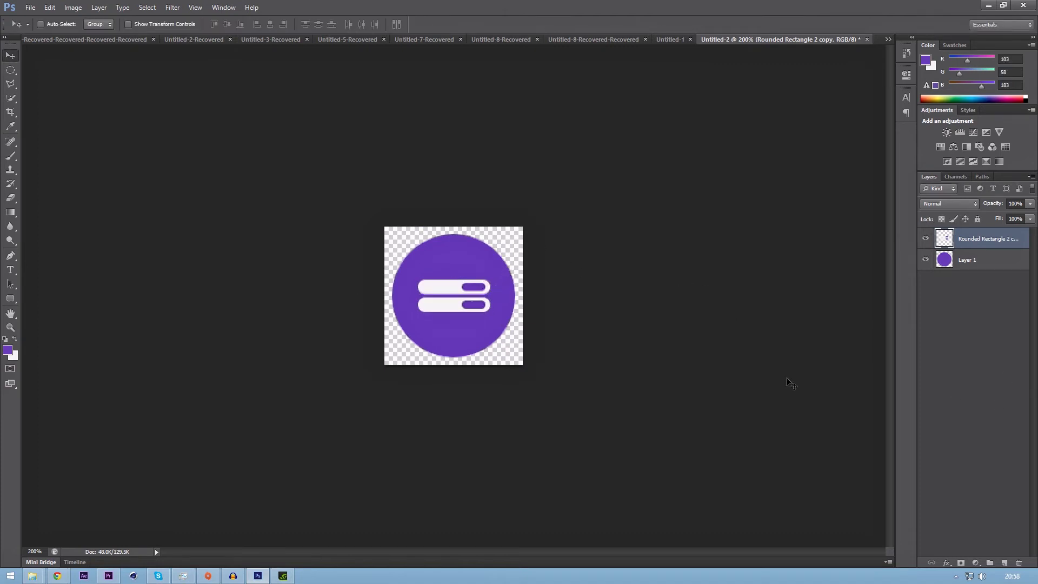
key("ctrl+j")
left_click(1021, 269)
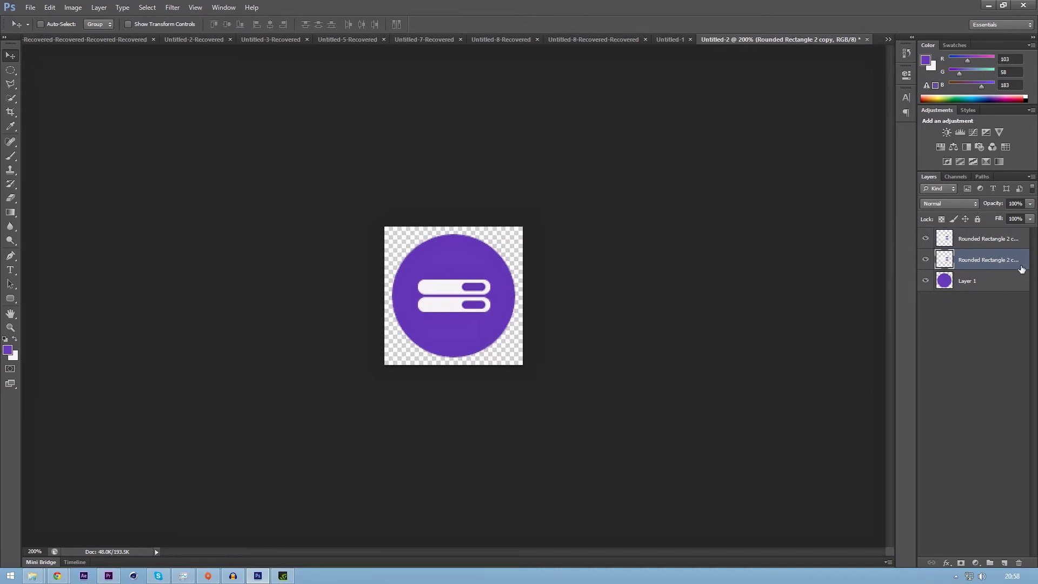
Give the lower copy a black Color Overlay and nudge it down as a shadow
double_click(988, 260)
left_click(643, 297)
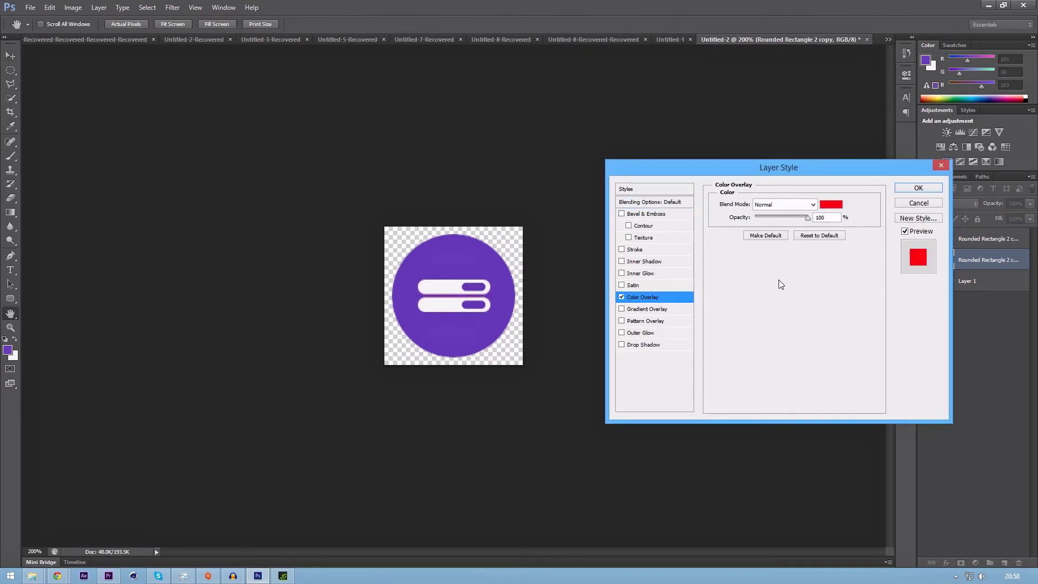
left_click(832, 204)
left_click_drag(675, 276, 535, 464)
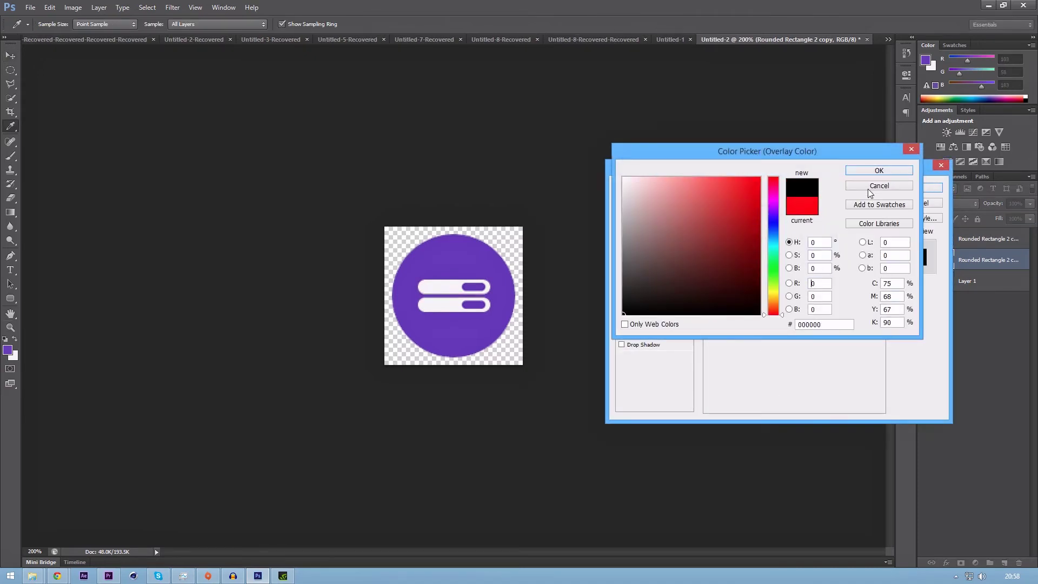
left_click(879, 172)
key("Return")
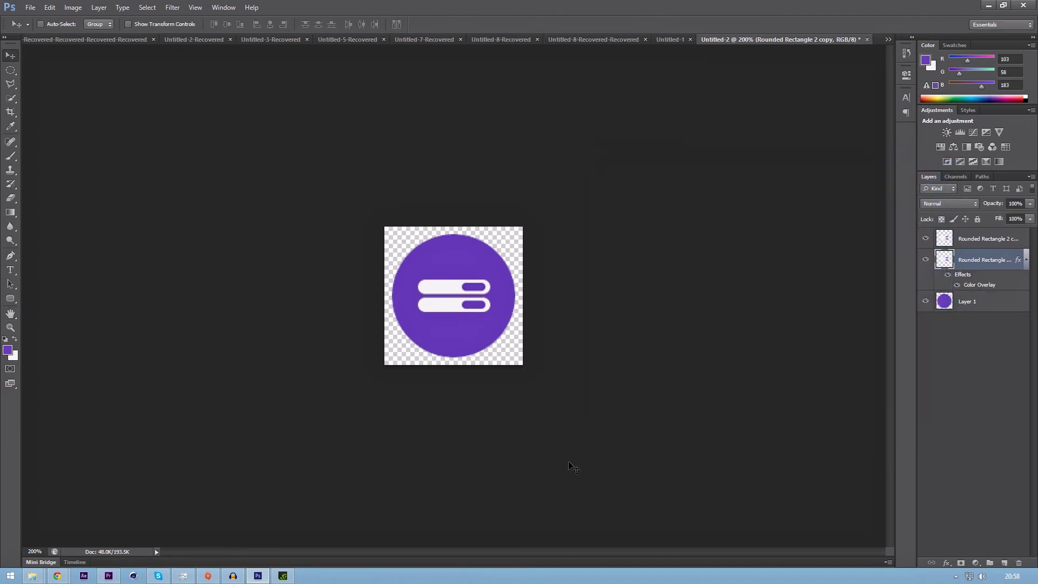
key("Down")
Open Logitech Gaming Software's mouse G-Shift button bindings and bring up the dupess button's options
left_click(957, 576)
left_click(920, 523)
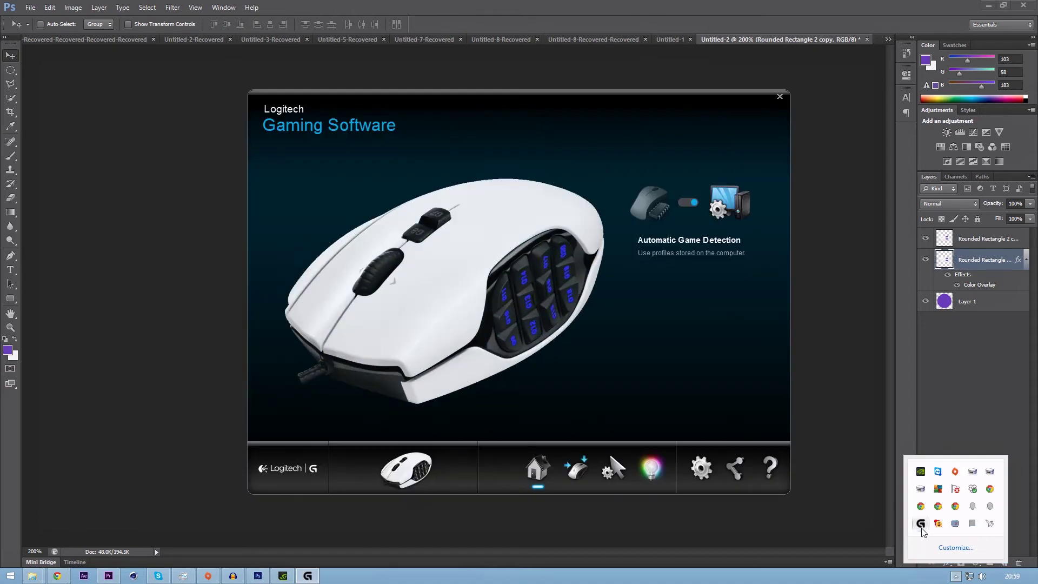
left_click(576, 469)
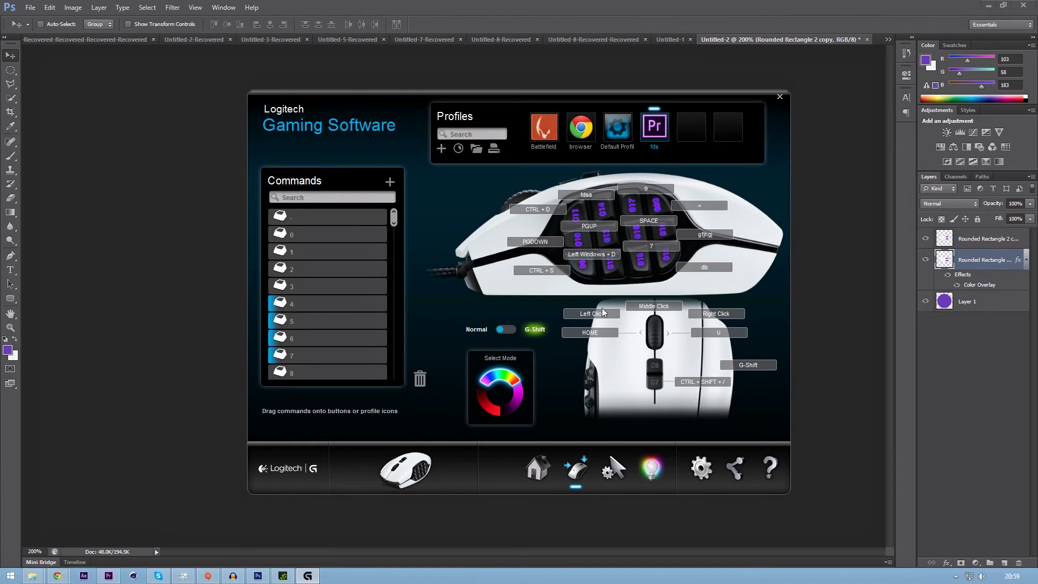
left_click(505, 331)
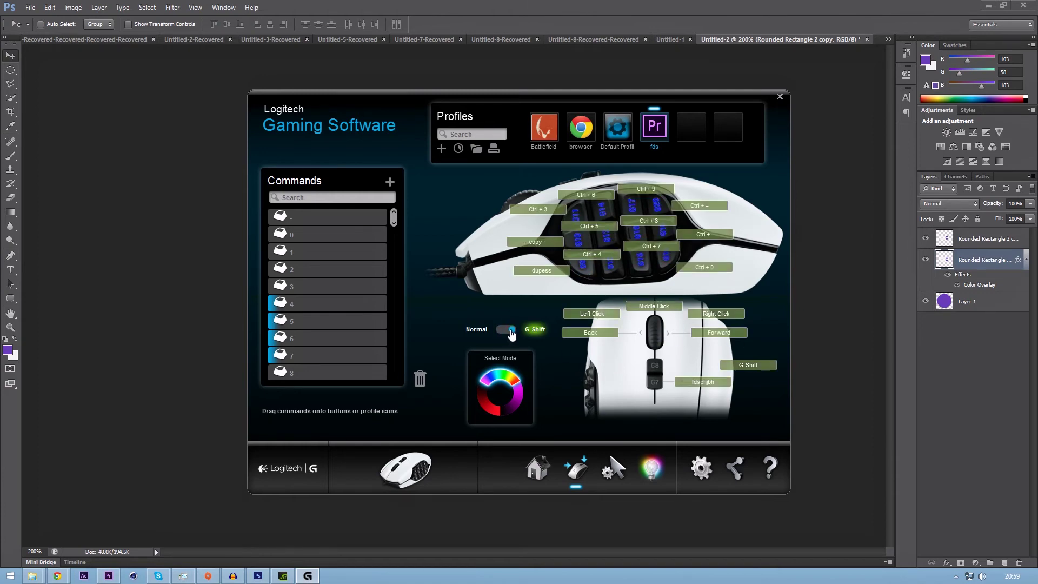
right_click(584, 271)
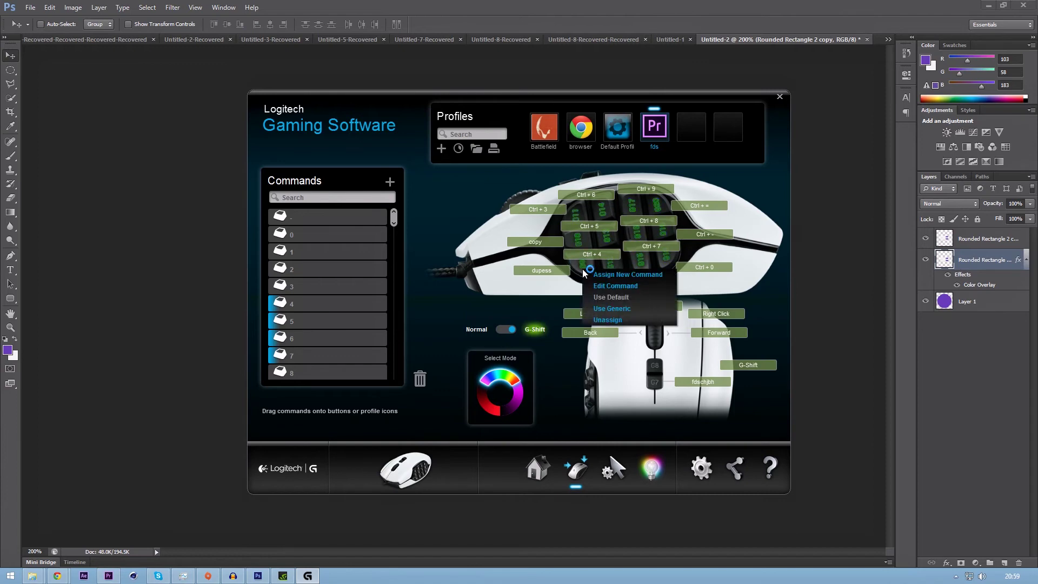
Review the dupess DOWN and RIGHT keystrokes, keep Repeat While Pressed, and confirm with OK
left_click(627, 288)
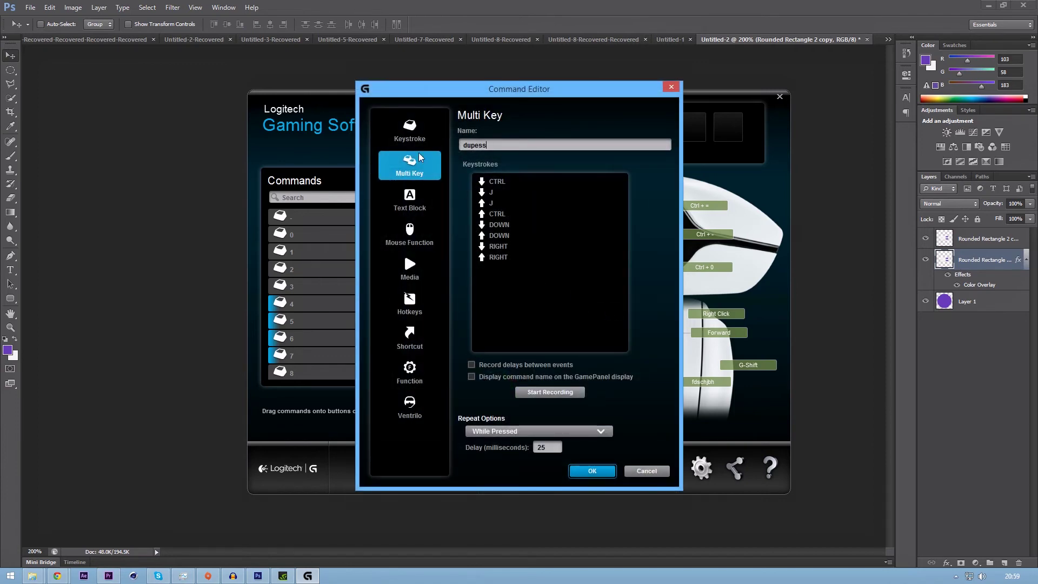
mouse_move(503, 99)
left_mouse_down()
mouse_move(475, 119)
mouse_move(485, 108)
left_mouse_up()
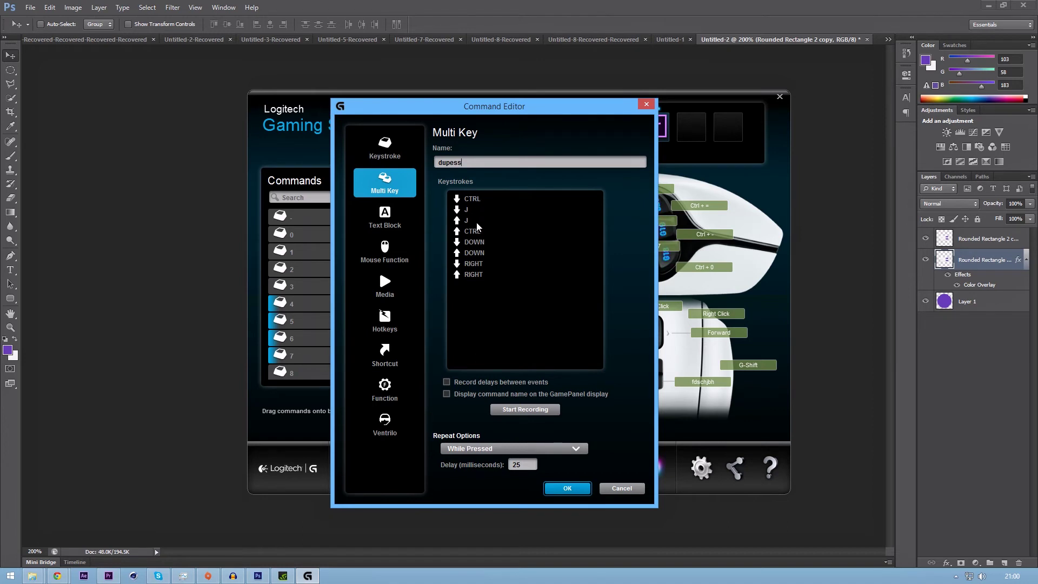
left_click(474, 243)
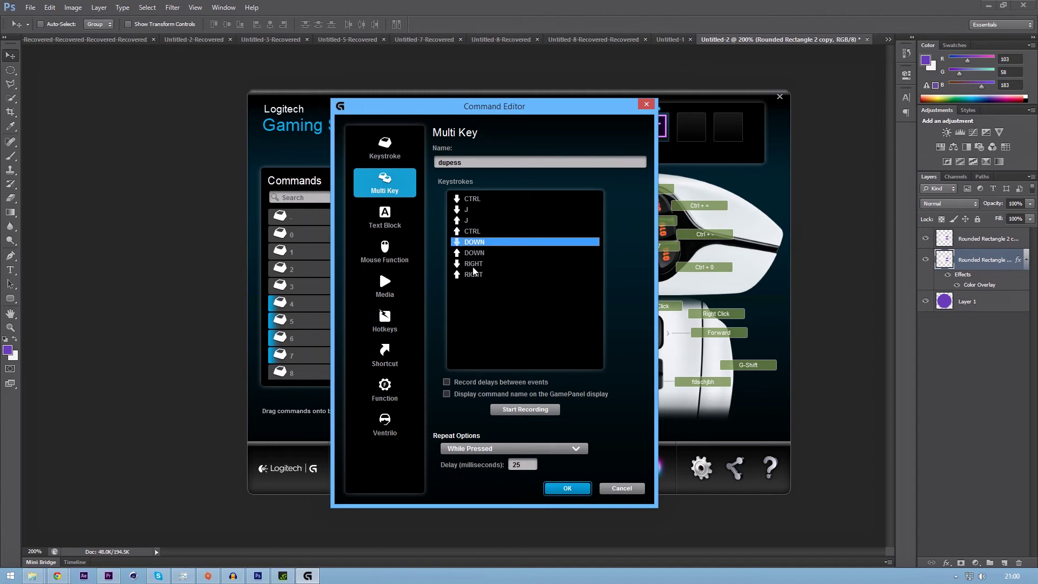
left_click(474, 264)
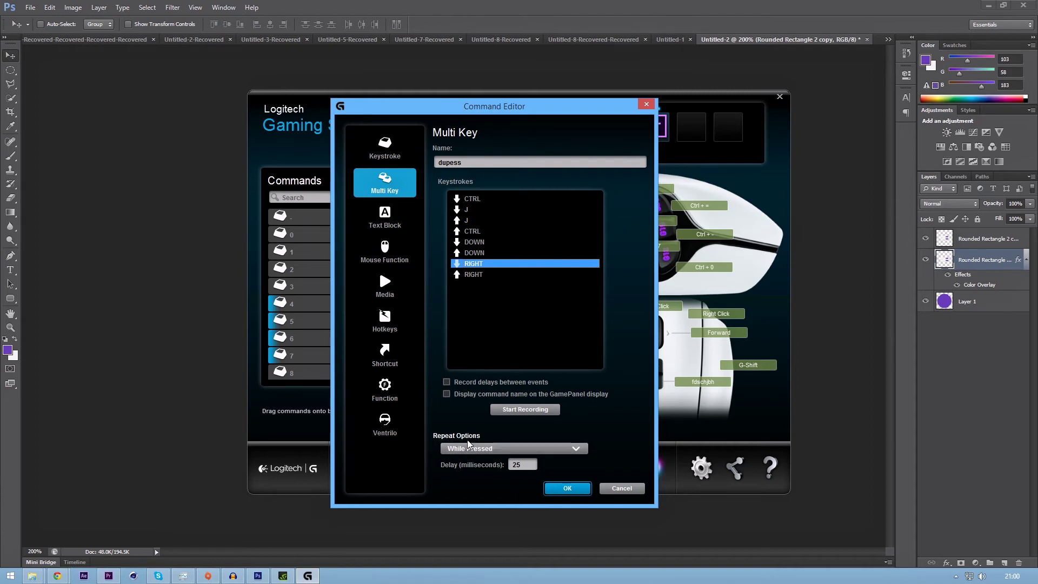
left_click(474, 452)
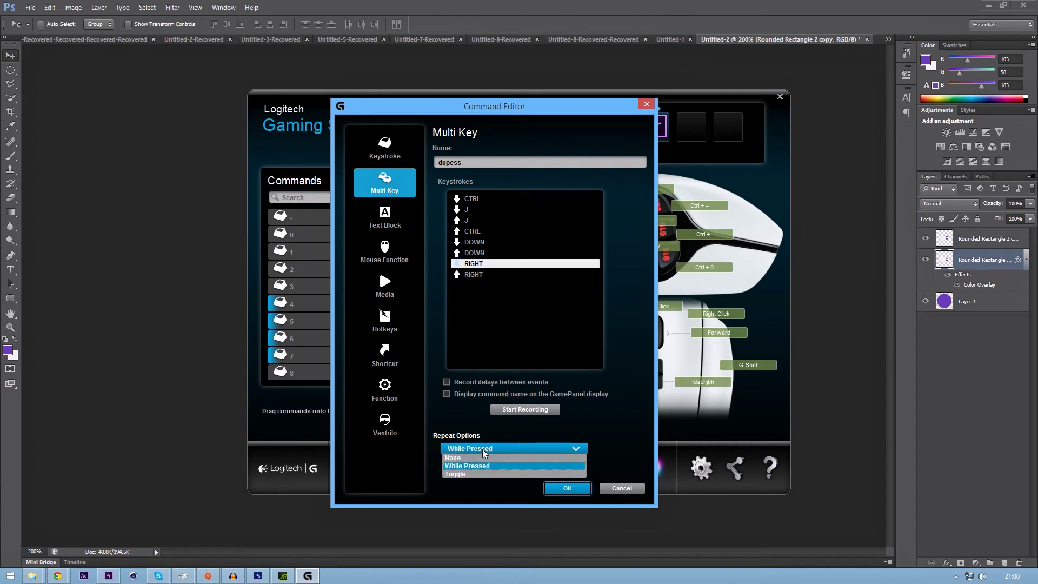
left_click(487, 459)
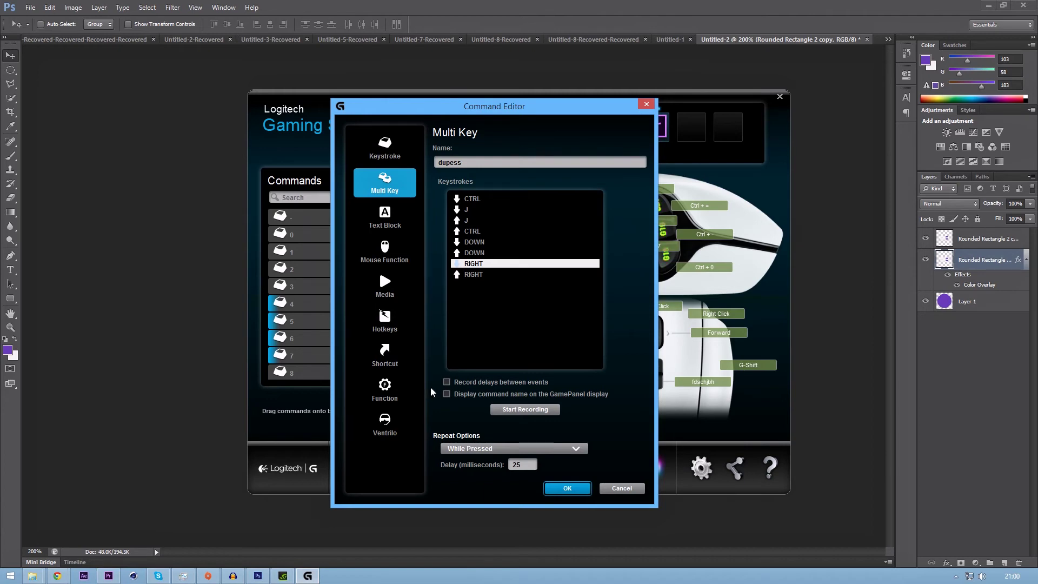
left_click(566, 490)
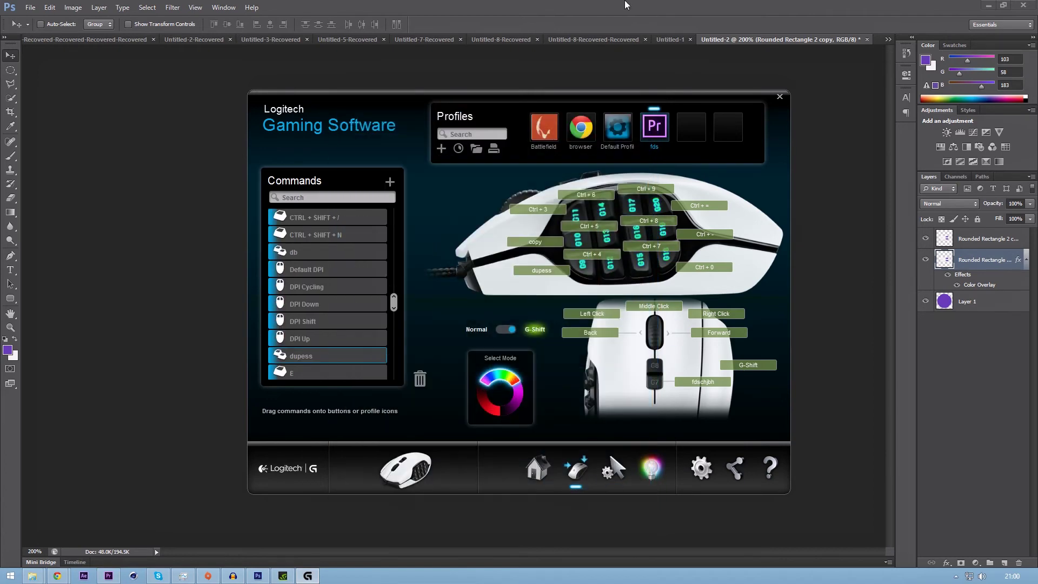
In Photoshop, make seven Ctrl+J copies of the bar layer, each nudged right and down
left_click(626, 6)
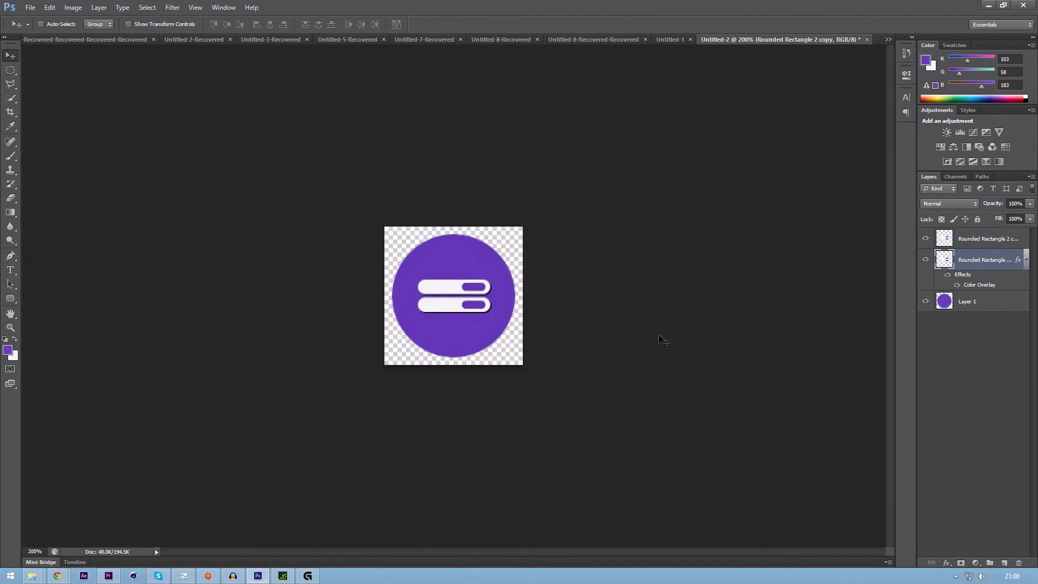
key("ctrl+j")
key("Right")
key("Down")
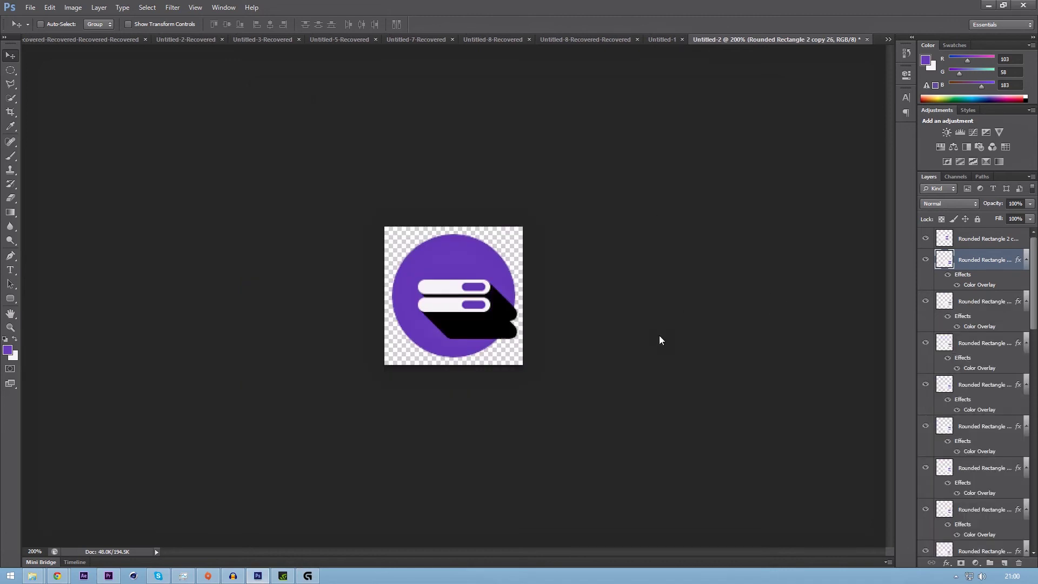
key("ctrl+j")
key("Right")
key("Down")
key("ctrl+j")
key("Right")
key("Down")
key("ctrl+j")
key("Right")
key("Down")
key("ctrl+j")
key("Right")
key("Down")
key("ctrl+j")
key("Right")
key("Down")
key("ctrl+j")
key("Right")
key("Down")
key("ctrl+j")
key("Right")
key("Down")
key("ctrl+j")
key("Right")
key("Down")
key("ctrl+j")
key("Right")
key("Down")
key("ctrl+j")
key("Right")
key("Down")
key("ctrl+j")
key("Right")
key("Down")
key("ctrl+j")
key("Right")
key("Down")
key("ctrl+j")
key("Right")
key("Down")
key("ctrl+j")
key("Right")
key("Down")
key("ctrl+j")
key("Right")
key("Down")
key("ctrl+j")
key("Right")
key("Down")
key("ctrl+j")
key("Right")
key("Down")
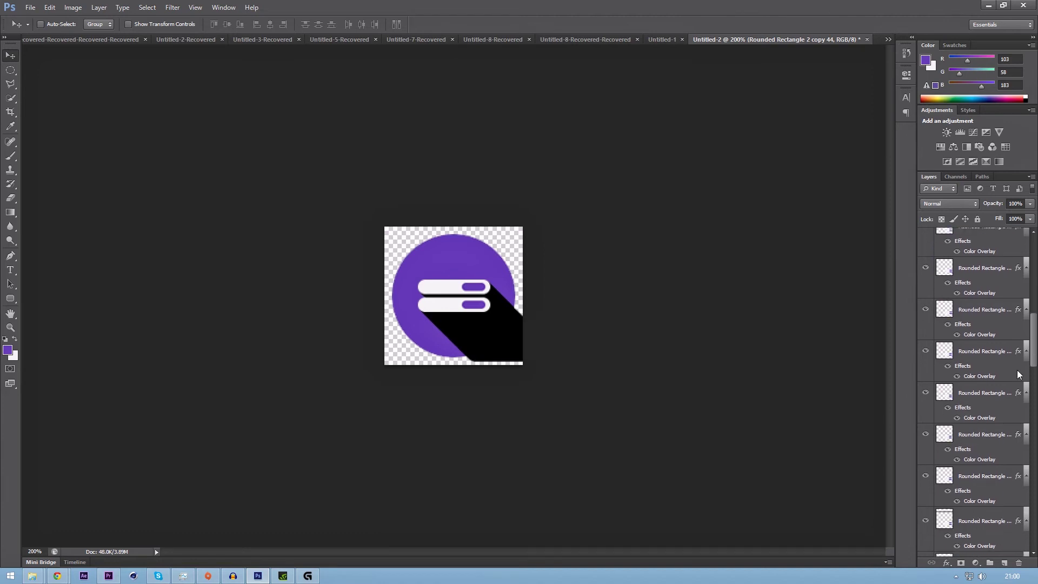
left_click_drag(1034, 270, 1033, 536)
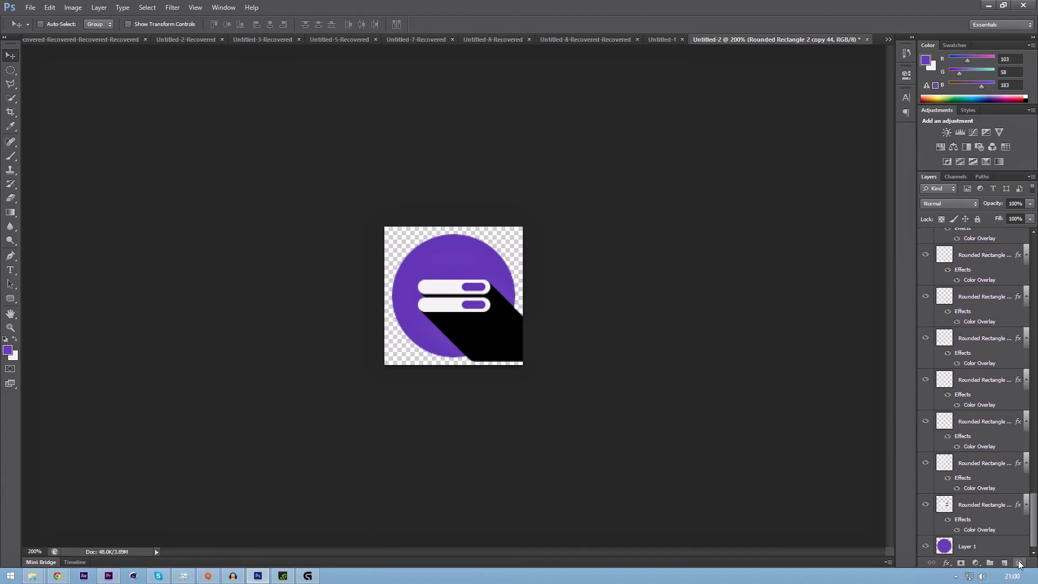
Merge all the shadow copies into one layer and toggle its visibility to check it
left_click(985, 506, "shift")
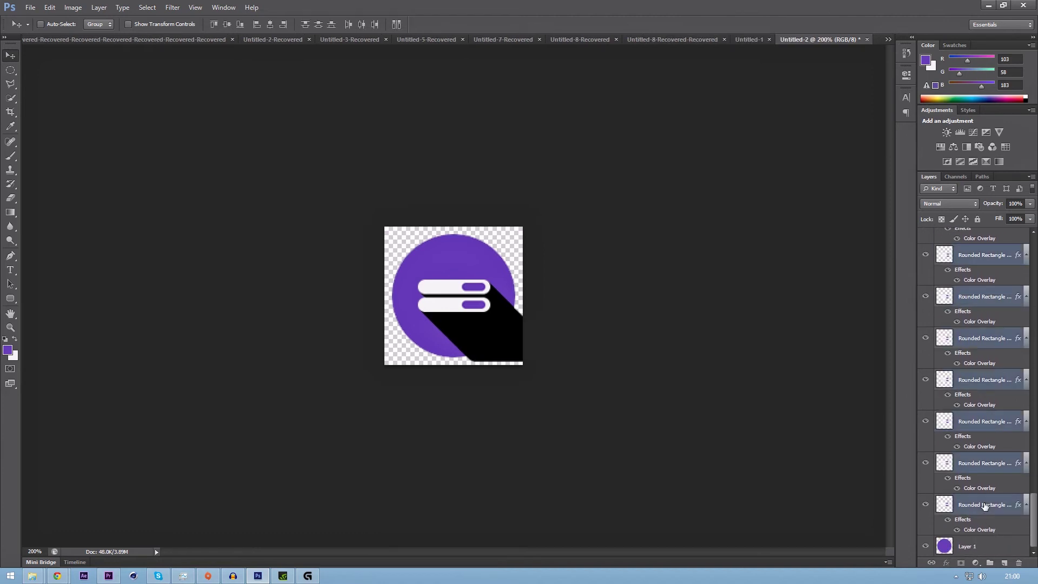
key("ctrl+e")
left_click(927, 260)
left_click(926, 260)
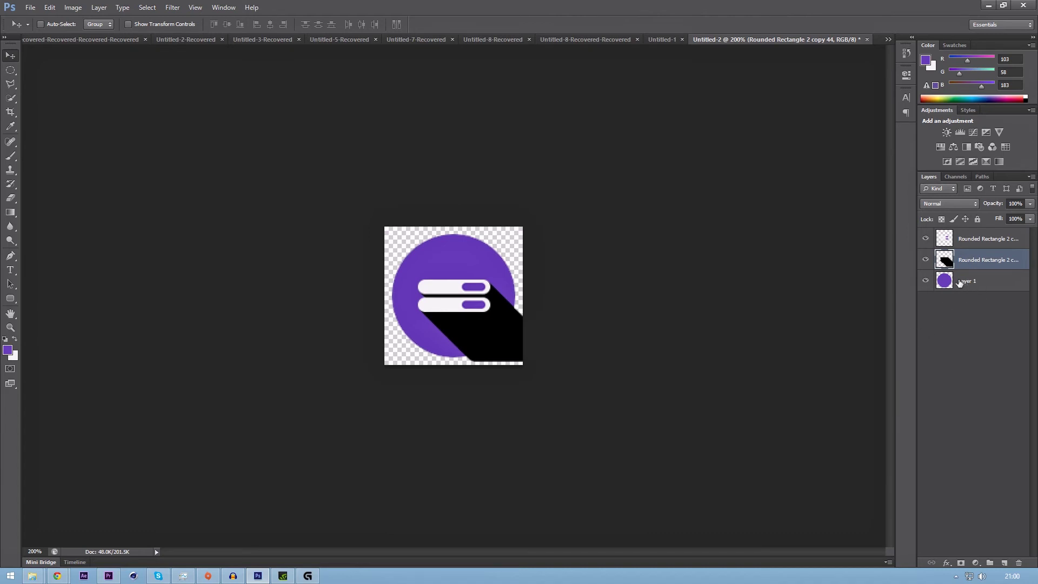
Clip the merged shadow layer to the purple circle on Layer 1 and set its opacity to 35%
left_click_drag(979, 265, 981, 268)
left_click_drag(981, 269, 977, 266)
left_click(981, 266, "alt")
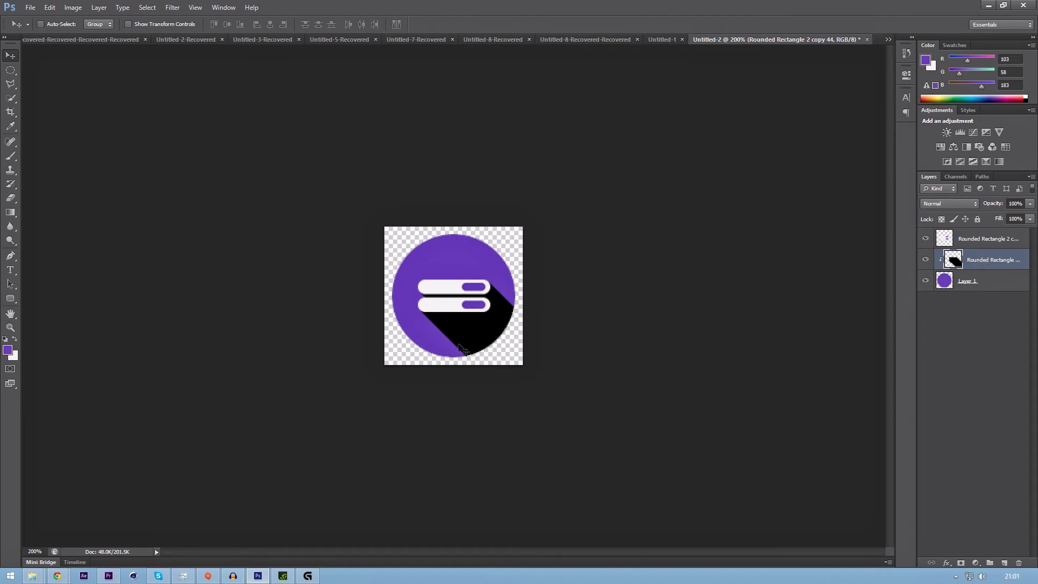
left_click(1011, 204)
type("35")
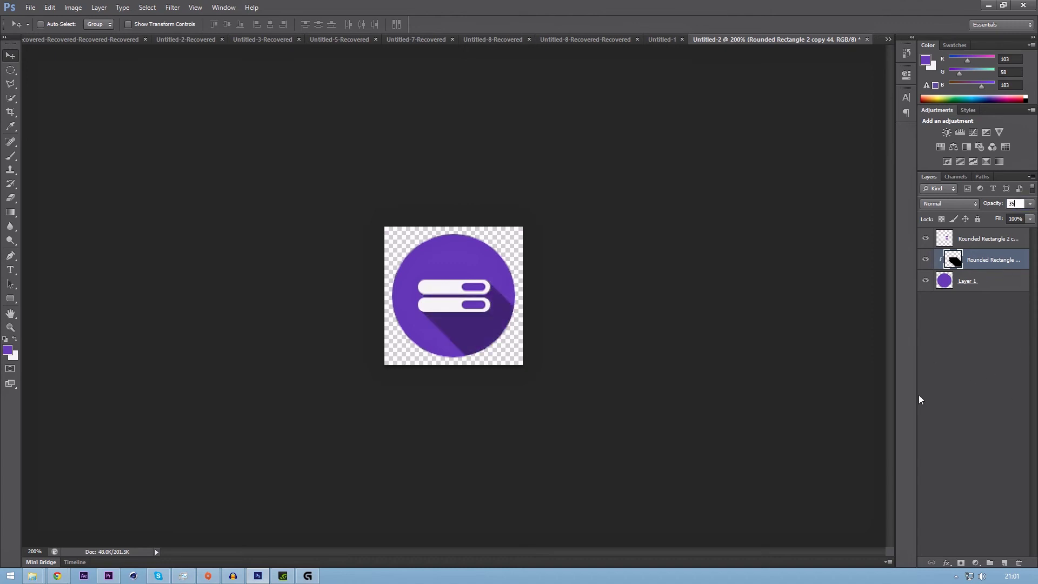
left_click(1013, 275)
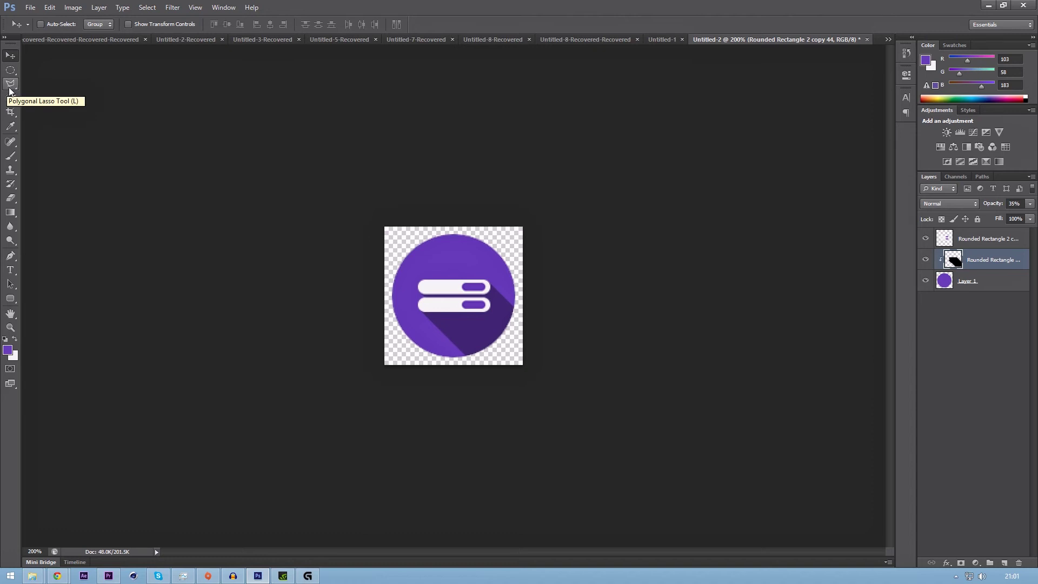
Select the Polygonal Lasso Tool and duplicate the shadow layer
left_click_drag(9, 91, 63, 94)
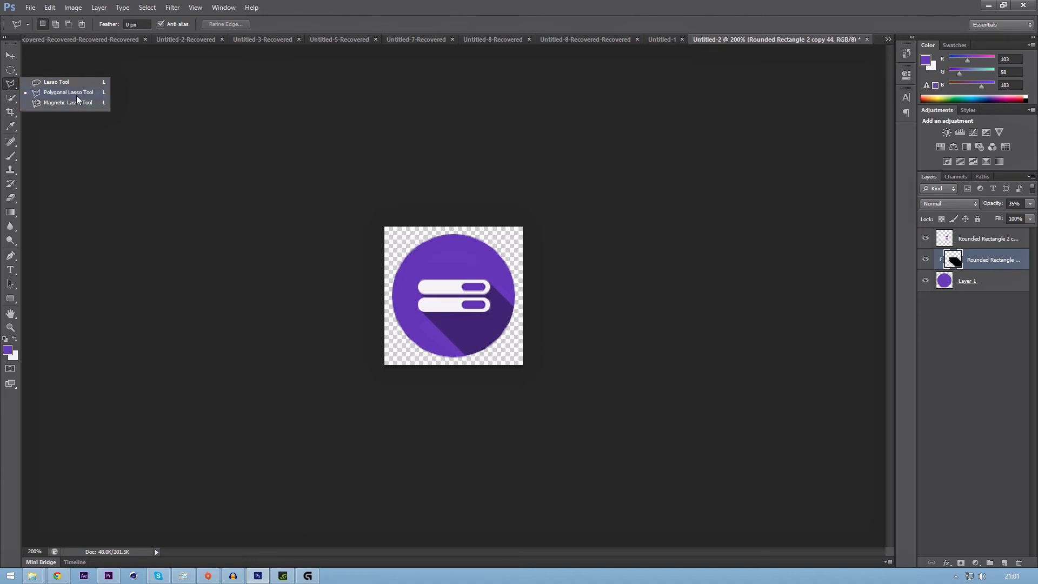
left_click(76, 95)
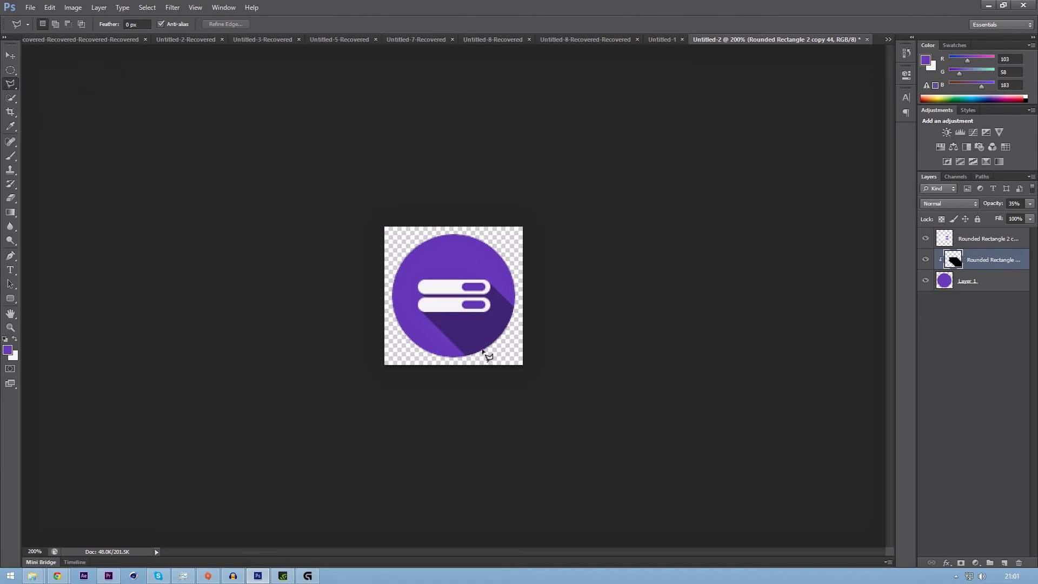
left_click(419, 311)
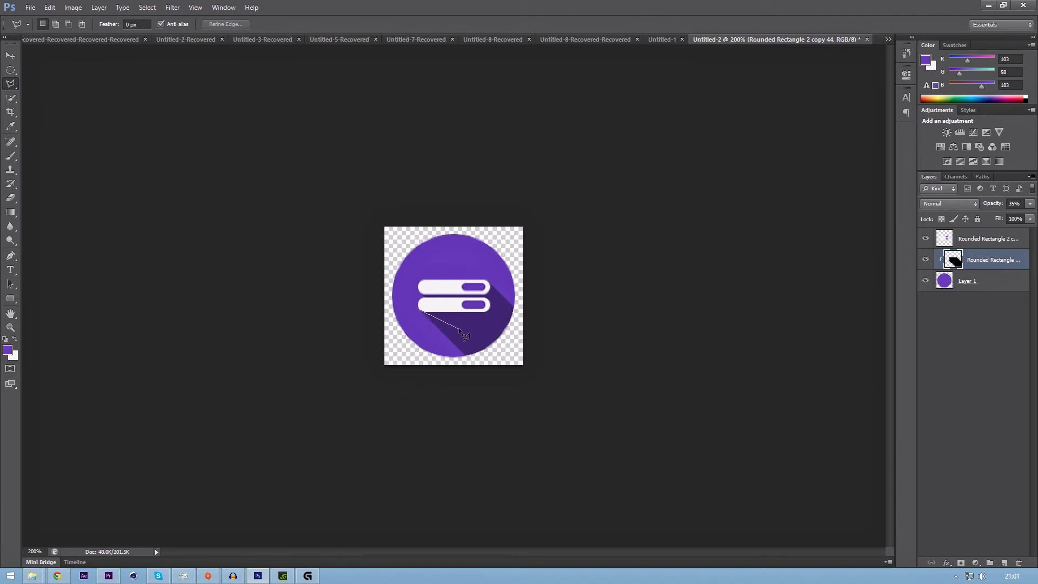
double_click(425, 313)
key("ctrl+j")
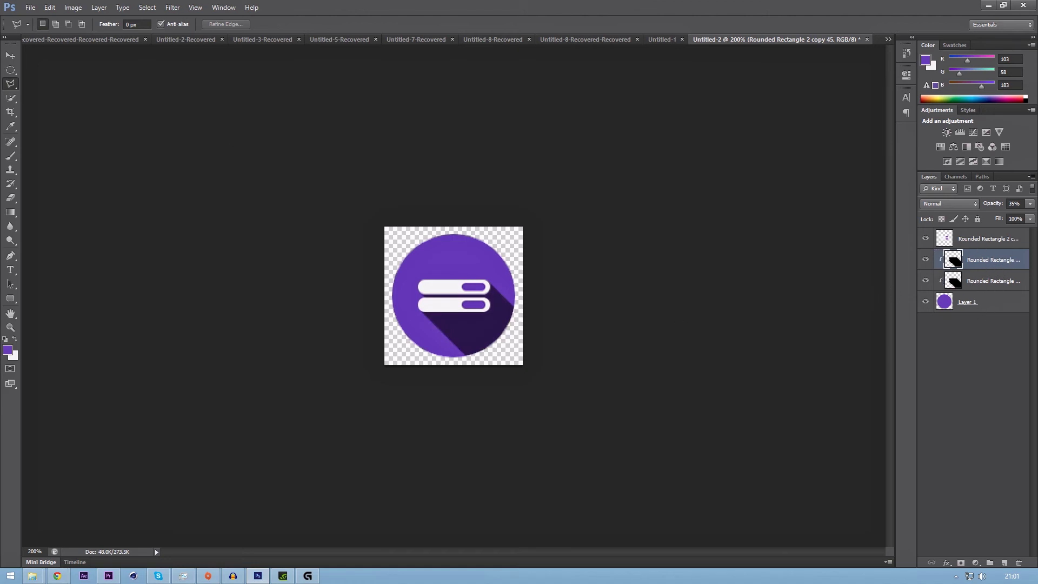
Outline the shadow area below the bars with a four-corner polygon, delete it, and deselect
left_click(424, 316)
left_click(580, 355)
left_click(568, 438)
left_click(403, 407)
left_click(422, 313)
key("Delete")
key("ctrl+d")
key("v")
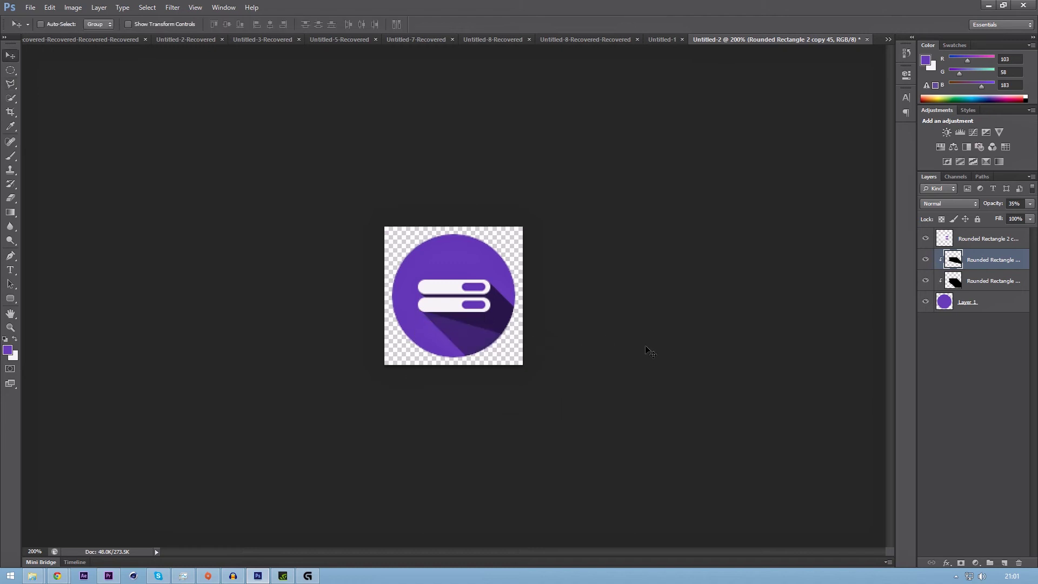
Compare the trim using undo and redo, then delete the selected shadow again and deselect
key("ctrl+z")
key("ctrl+z")
key("ctrl+z")
key("ctrl+alt+z")
key("ctrl+alt+z")
key("ctrl+shift+z")
left_click(10, 71)
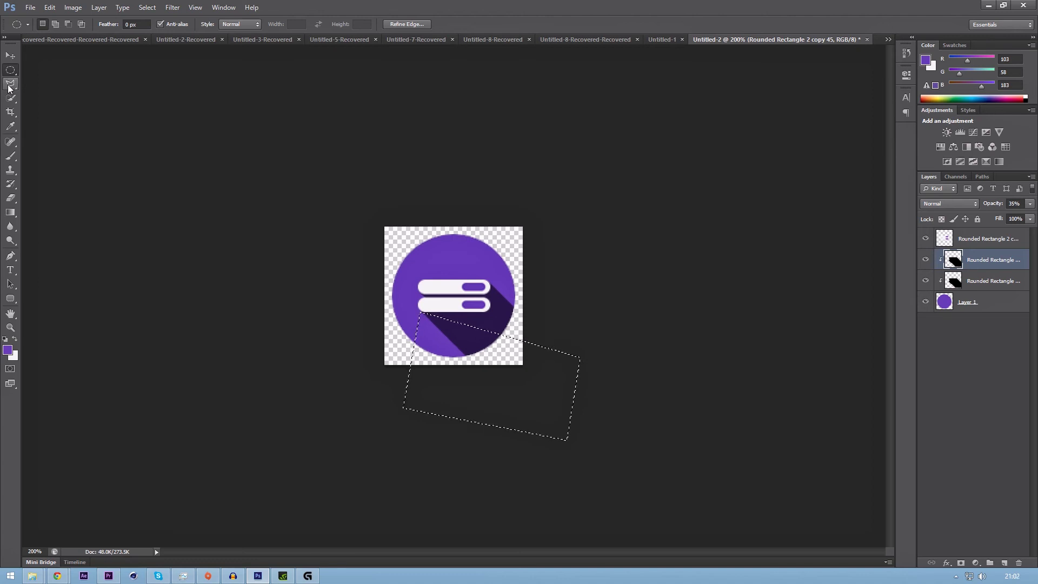
key("Delete")
key("ctrl+d")
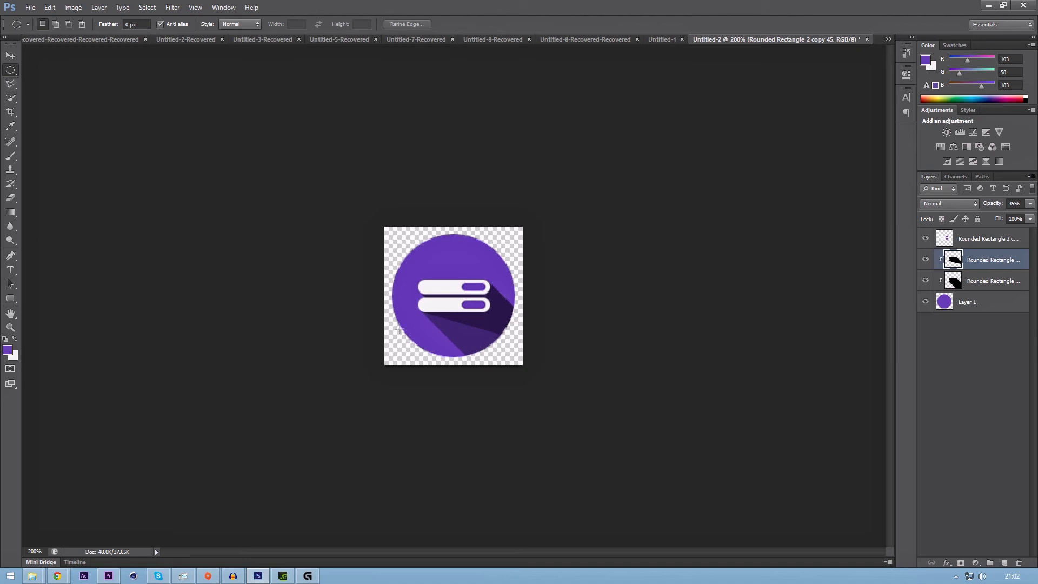
View the icon at actual size and open Layer Style for the white bars layer
key("ctrl+minus")
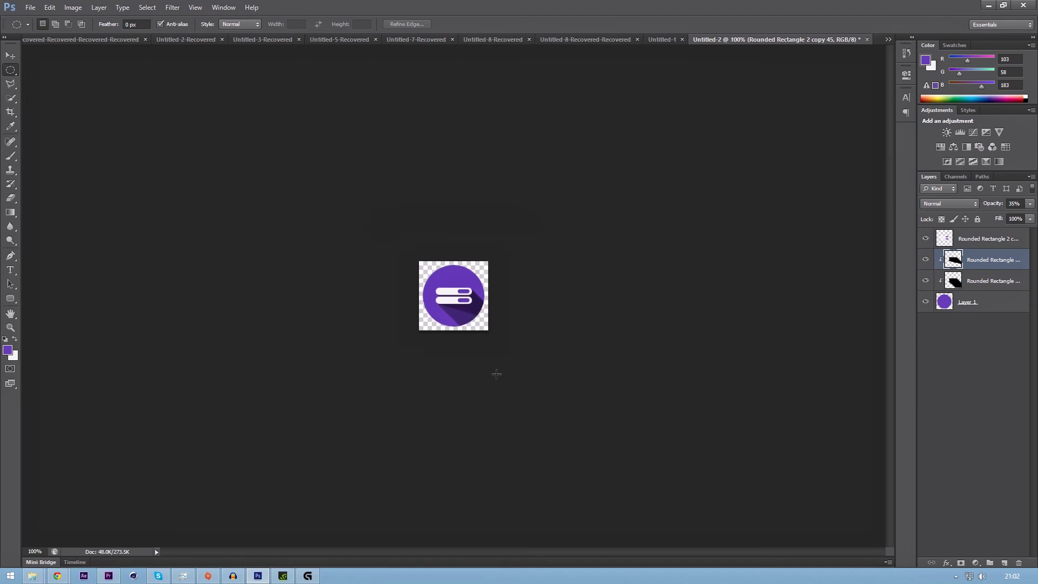
key("v")
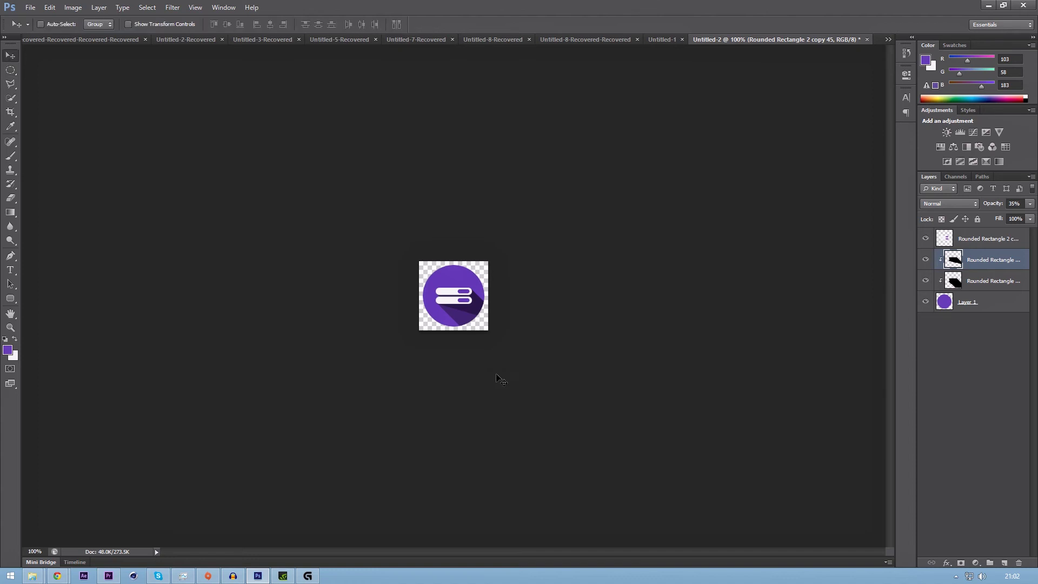
double_click(1022, 247)
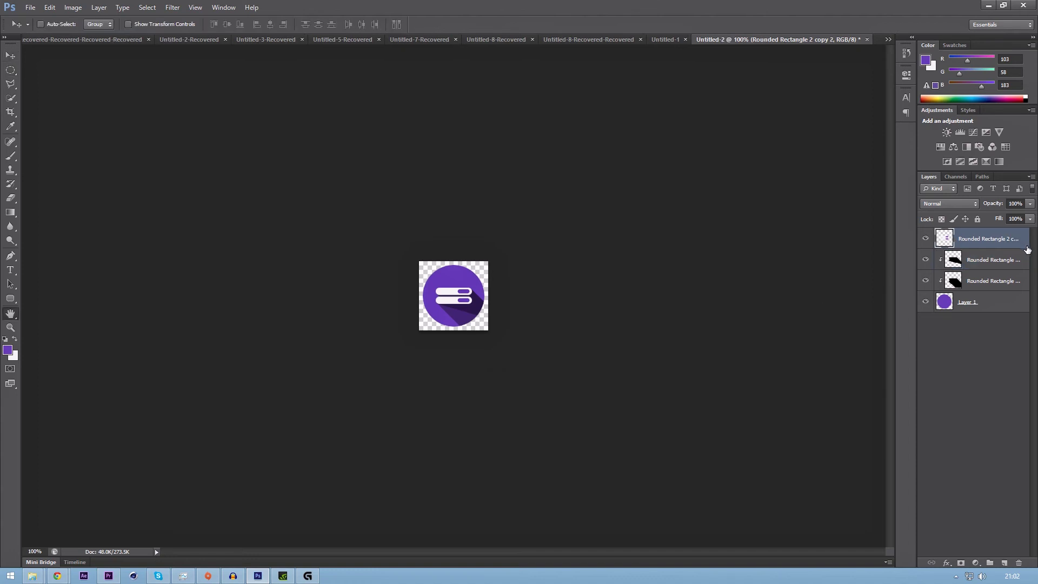
Enable Bevel & Emboss with the Chisel Hard technique and raise the bevel size
left_click(669, 215)
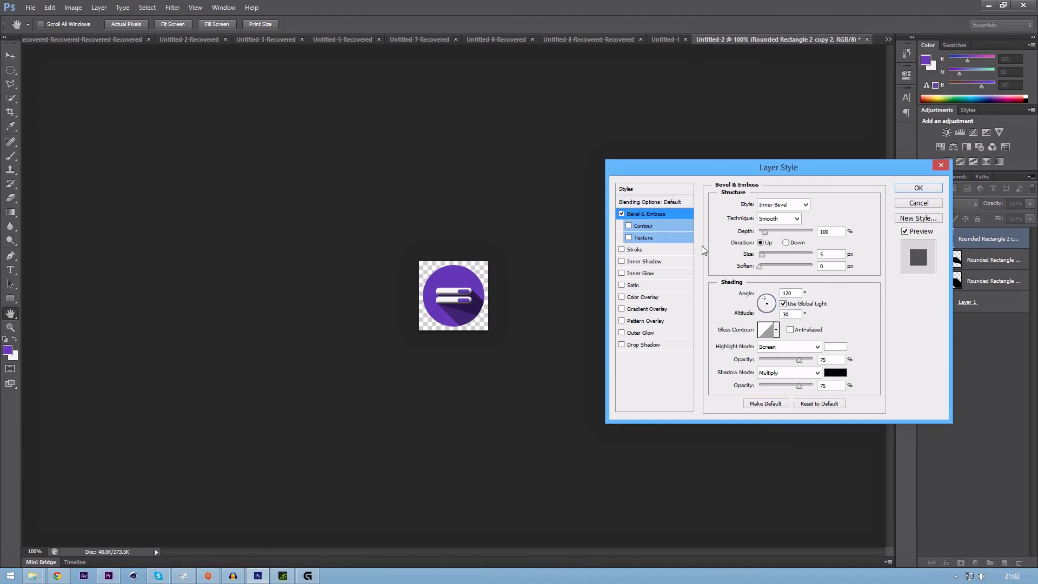
left_click(792, 219)
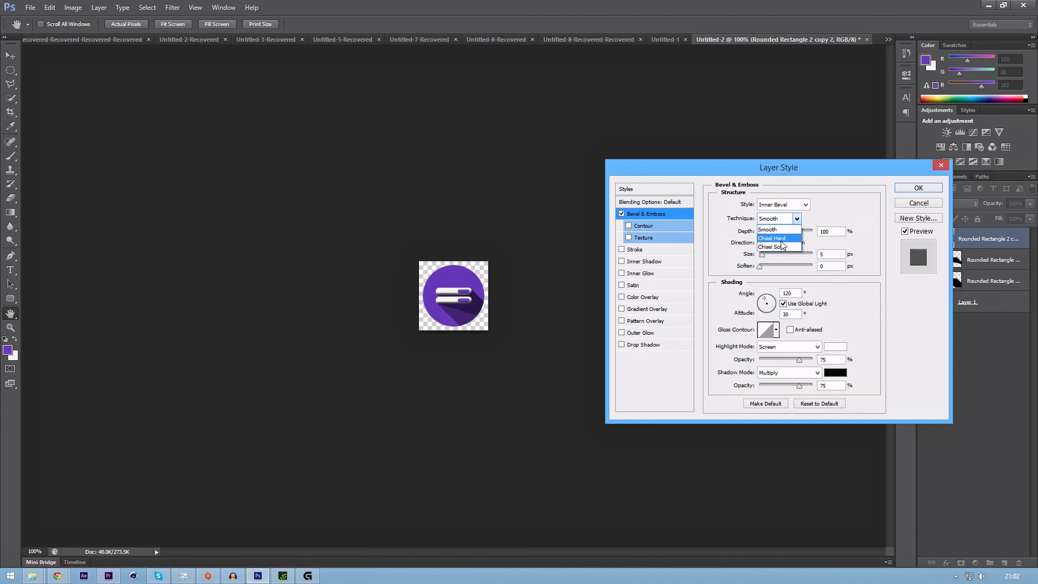
left_click(782, 241)
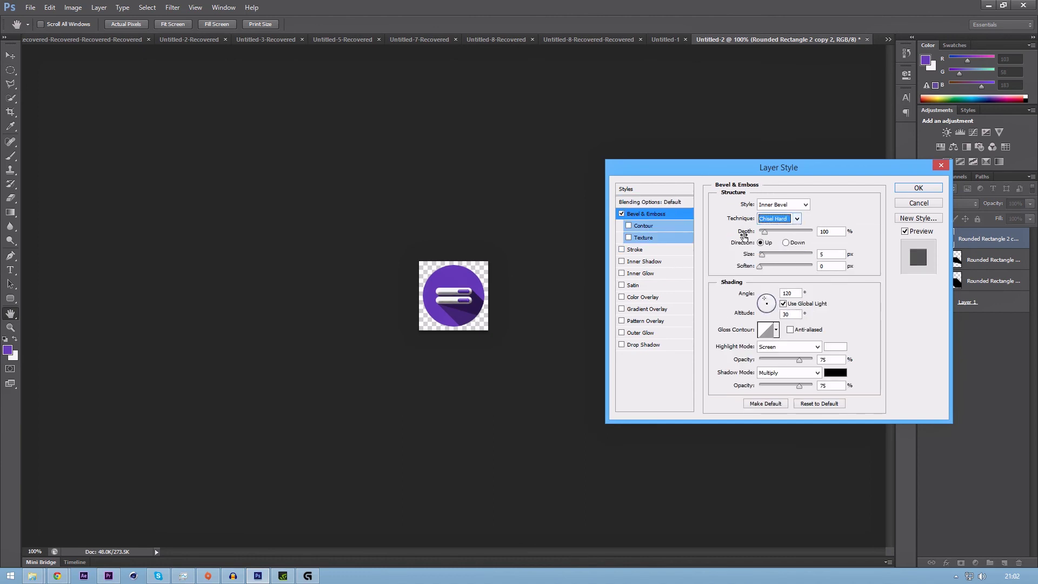
left_click(763, 257)
key("Up")
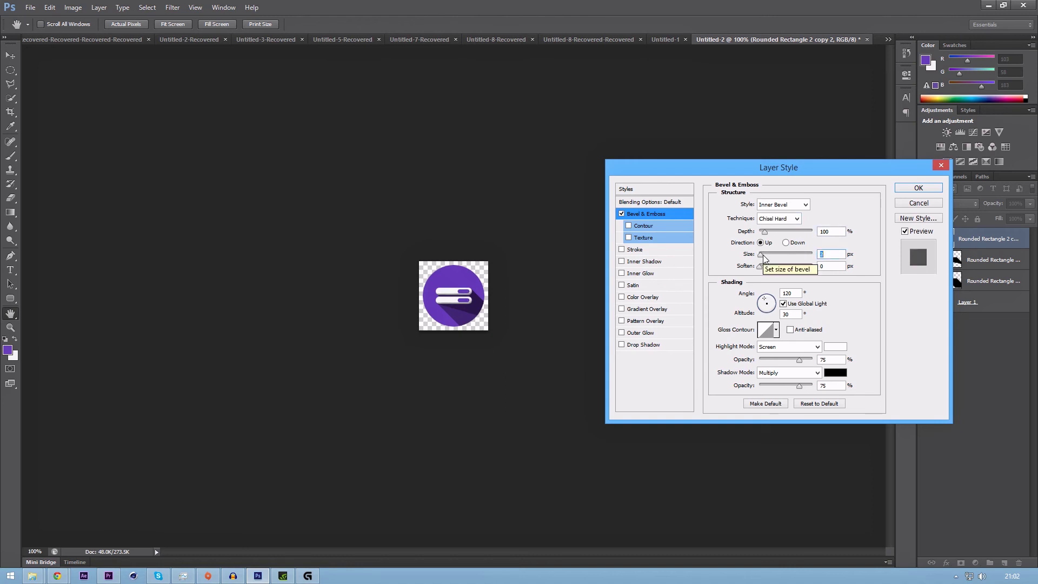
key("Up")
key("Up")
Finish the bevel with depth 1, soften 2 and size 4
left_click(765, 232)
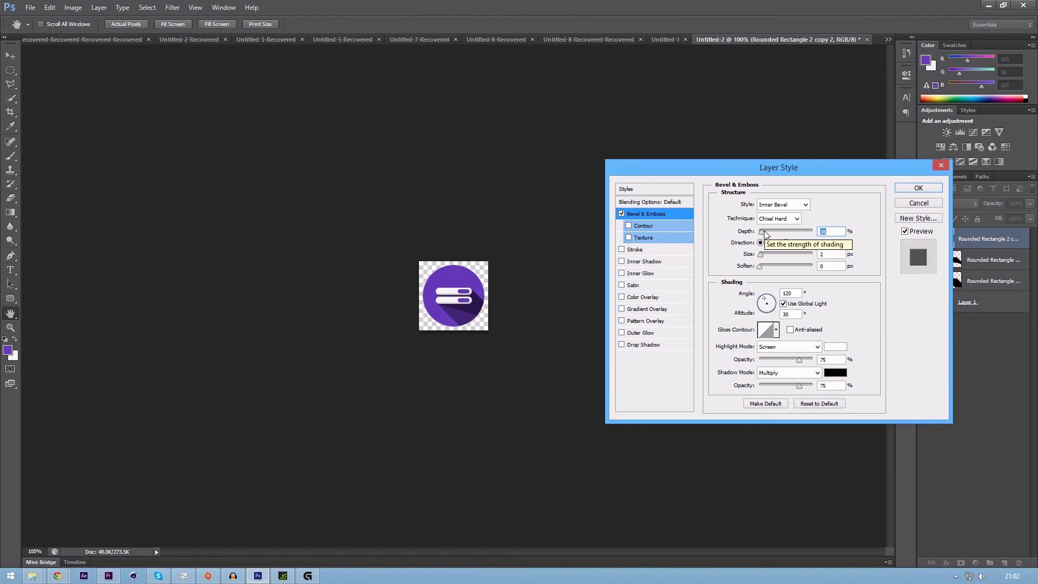
left_click_drag(764, 235, 762, 233)
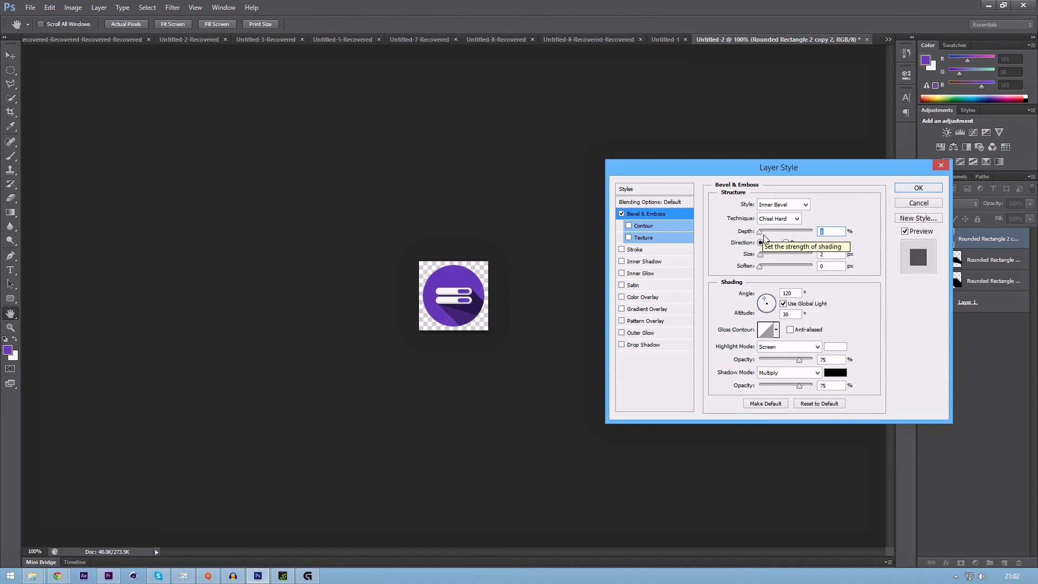
left_click(757, 267)
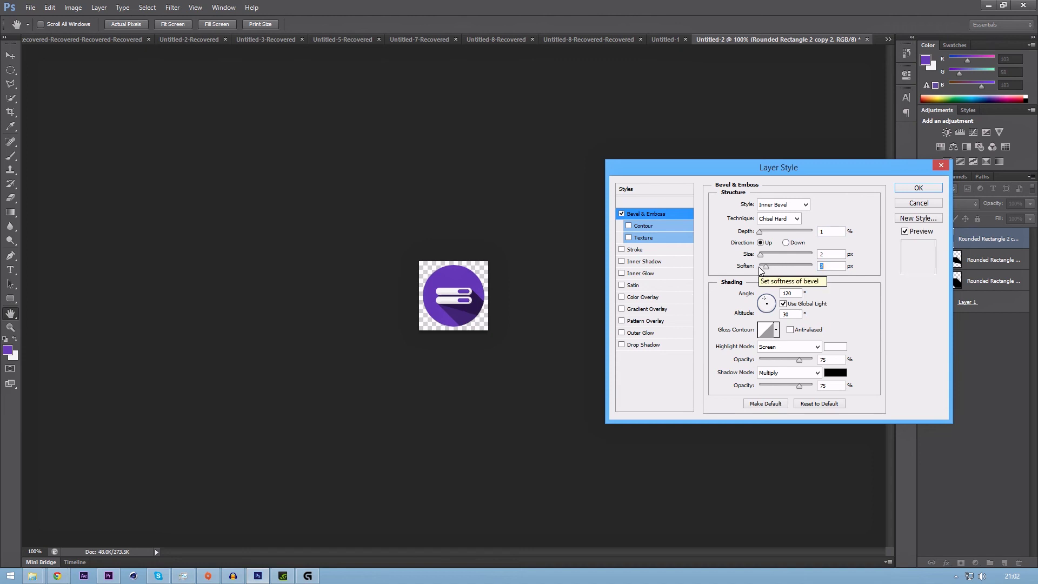
key("Down")
left_click(762, 256)
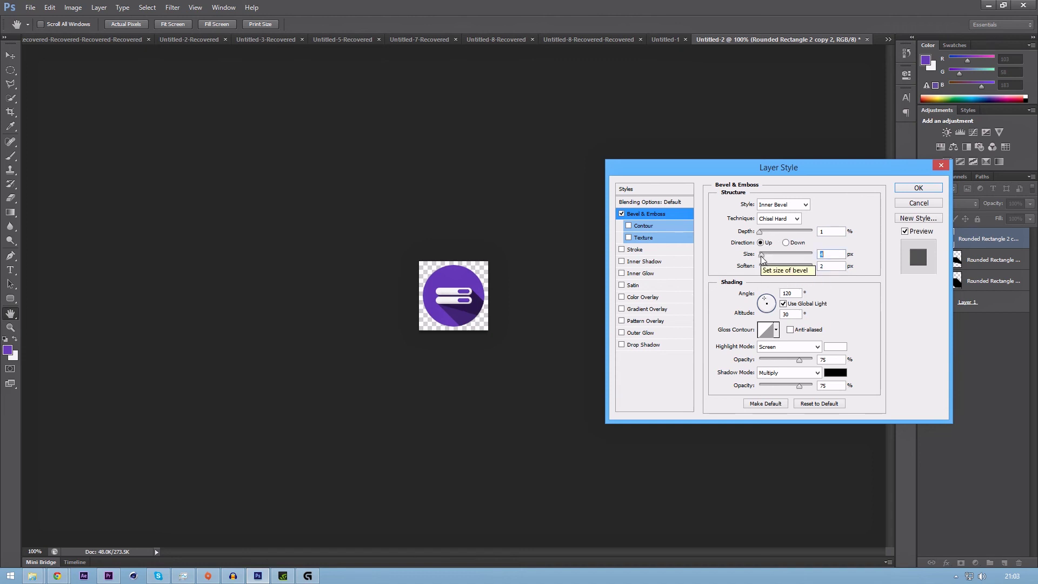
type("4")
left_click(623, 213)
left_click(622, 214)
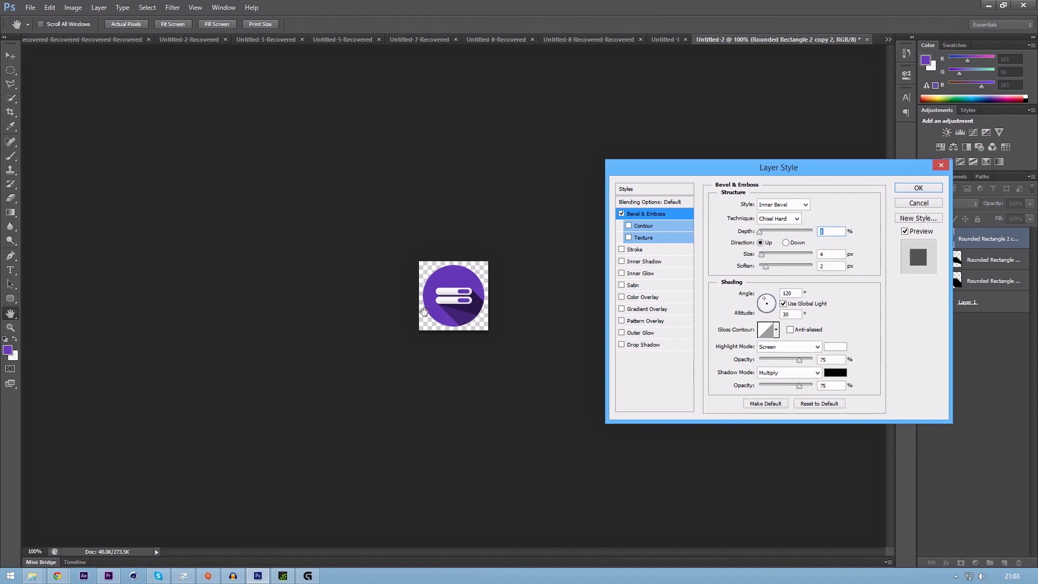
Apply the bevel style and start a new empty layer with Shift+Ctrl+N
left_click(914, 189)
scroll(884, 197, "up", 2)
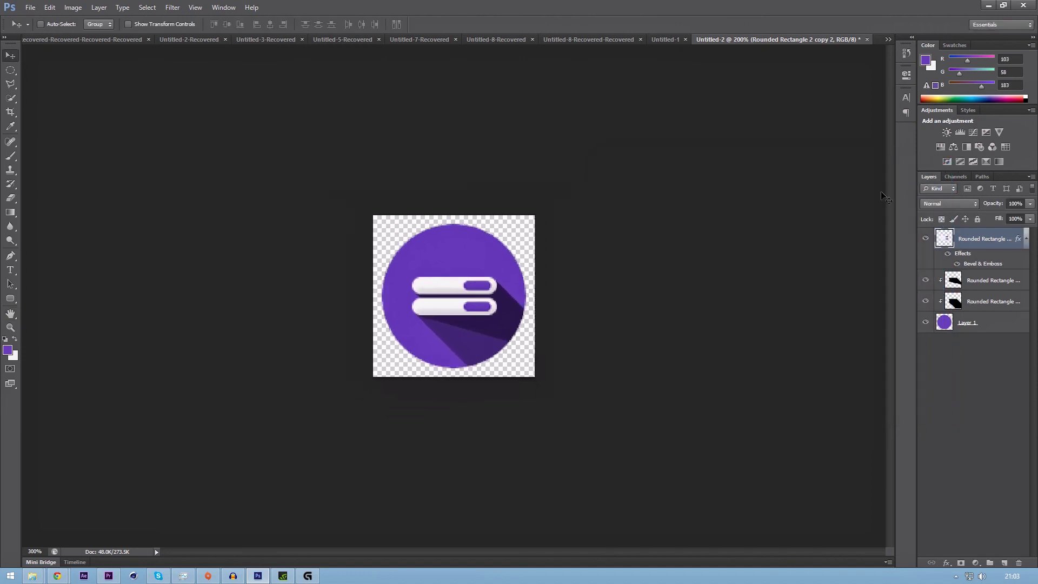
scroll(884, 198, "down", 3)
scroll(885, 198, "up", 1)
scroll(885, 197, "up", 1)
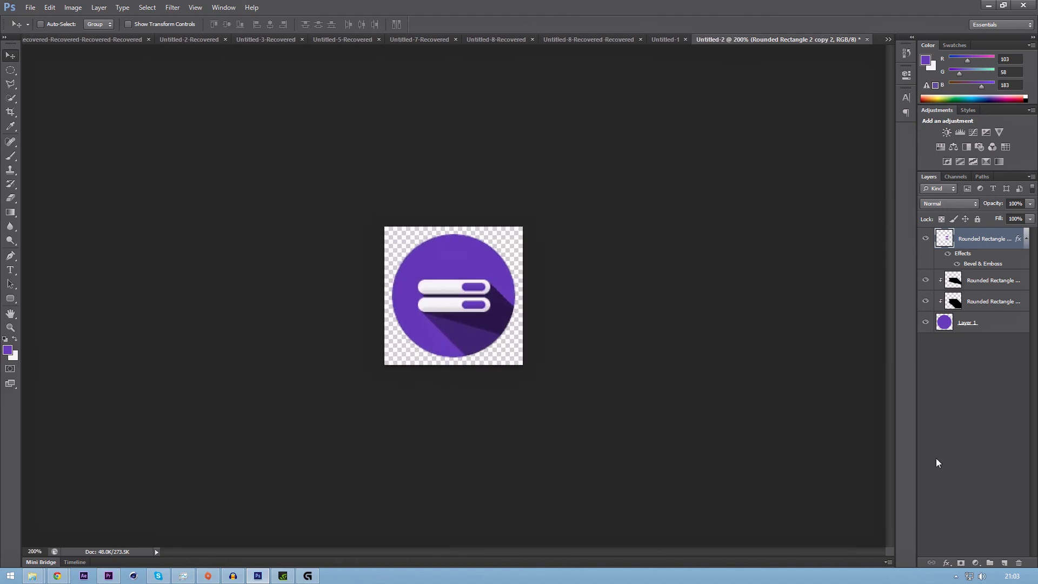
key("ctrl+shift+n")
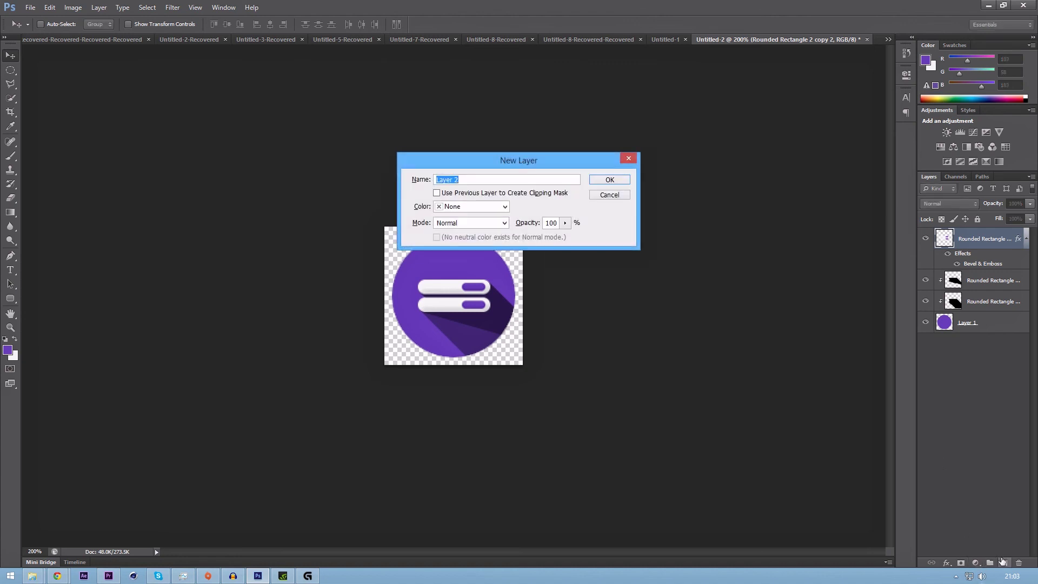
Create Layer 2 and draw a three-corner Polygonal Lasso selection over the icon's upper-left half
key("Return")
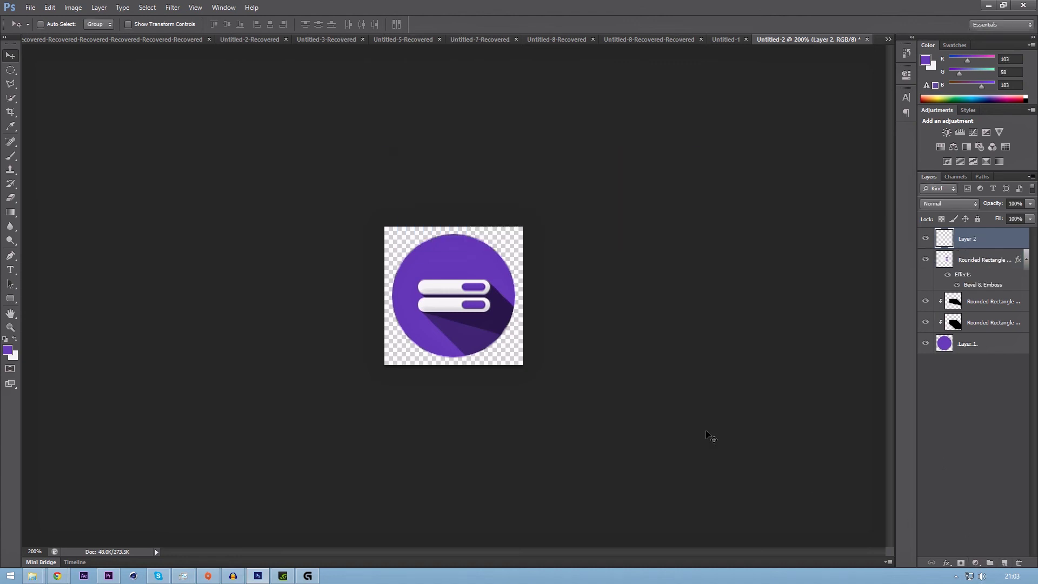
left_click(10, 83)
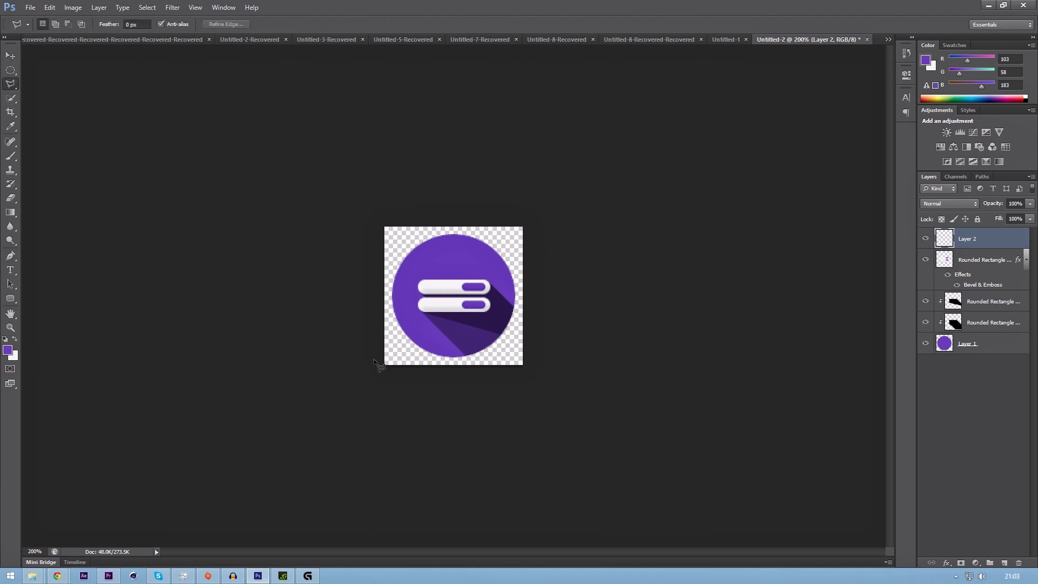
left_click(379, 374)
left_click(579, 172)
left_click(317, 178)
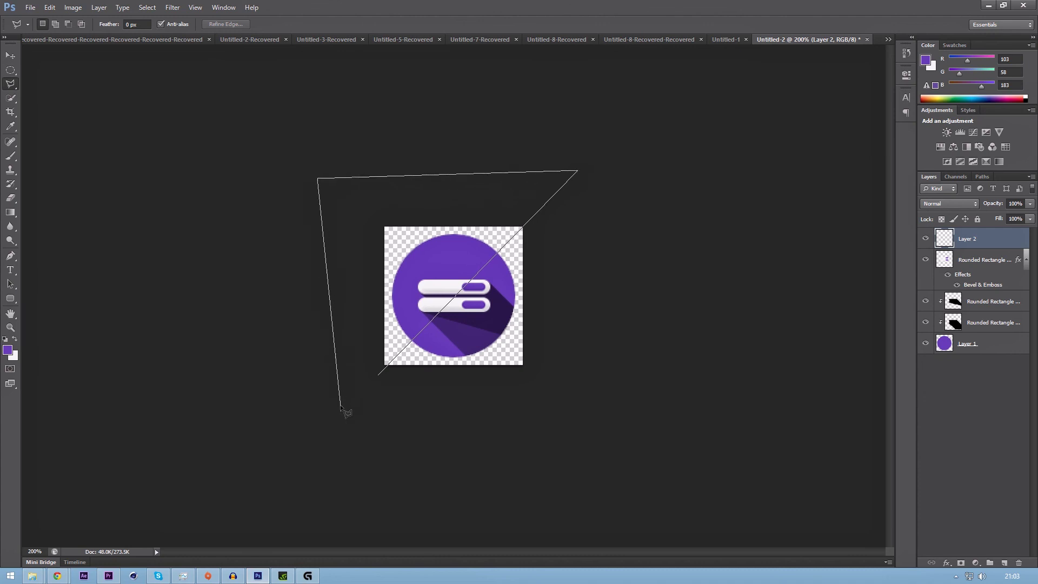
left_click(380, 376)
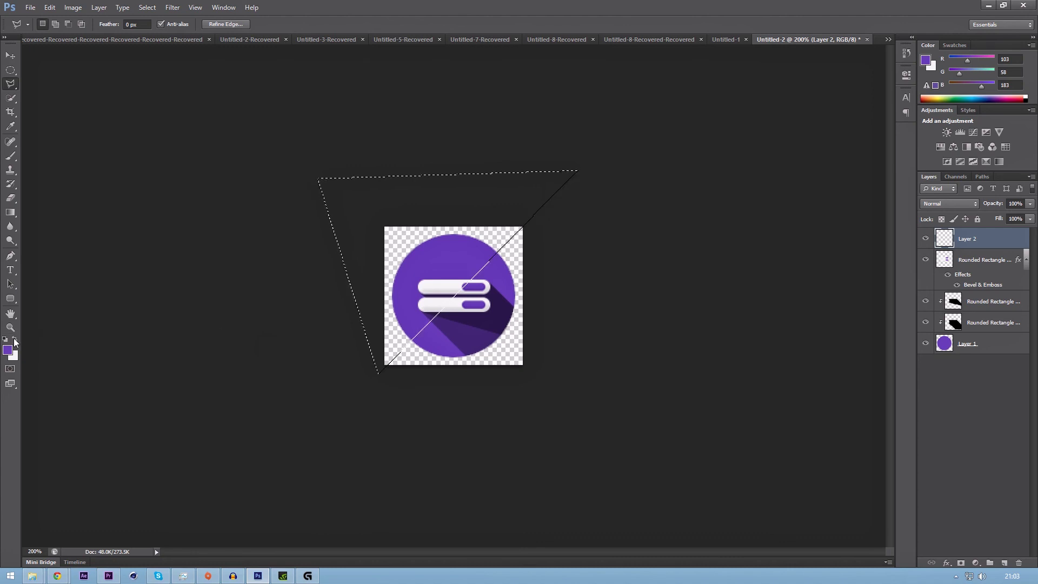
Fill the diagonal selection with white, deselect it, and set the Eraser to 0% hardness
key("x")
key("alt+BackSpace")
key("ctrl+d")
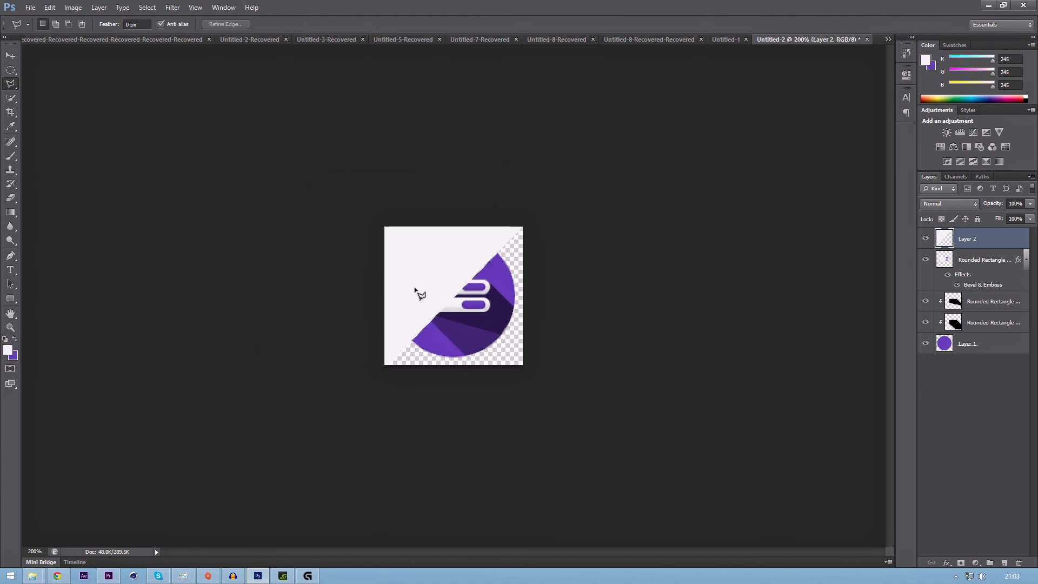
key("e")
right_click(283, 261)
right_click(435, 303)
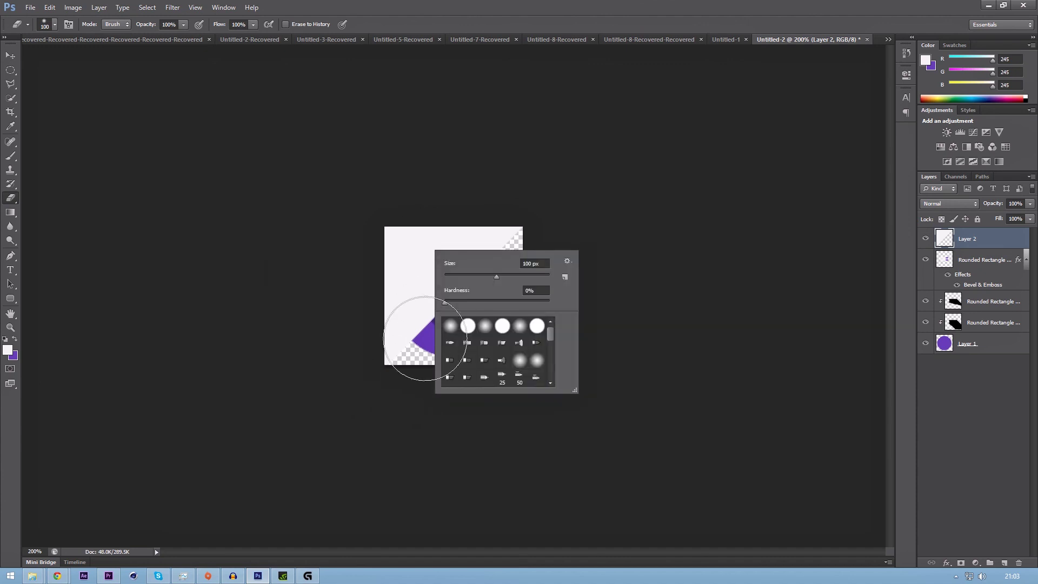
left_click(453, 301)
key("Return")
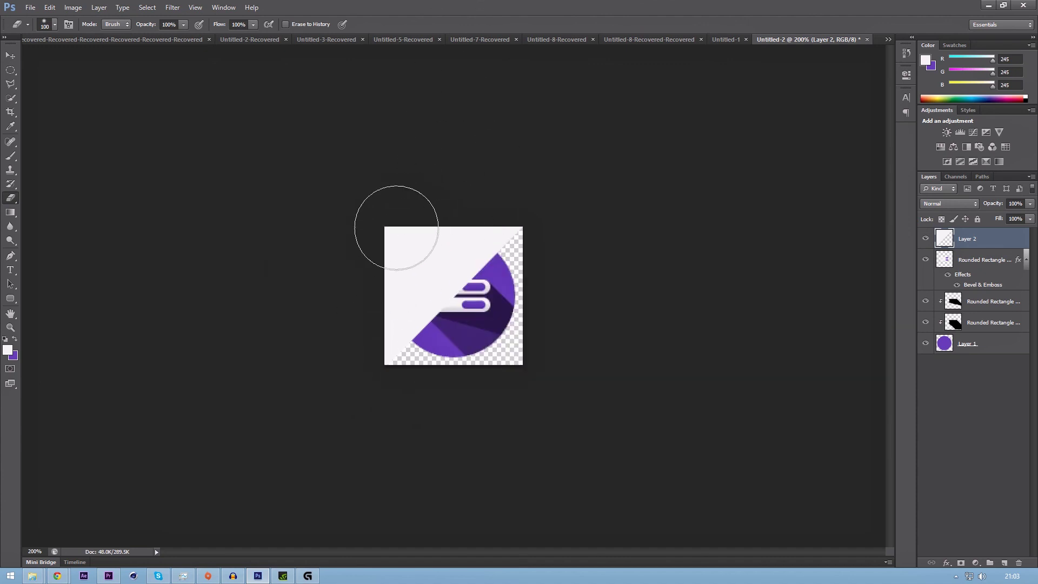
Erase most of the white fill, softening its lower-left and upper-right edges into a glaze
mouse_move(382, 240)
left_mouse_down()
mouse_move(470, 199)
mouse_move(347, 314)
left_mouse_up()
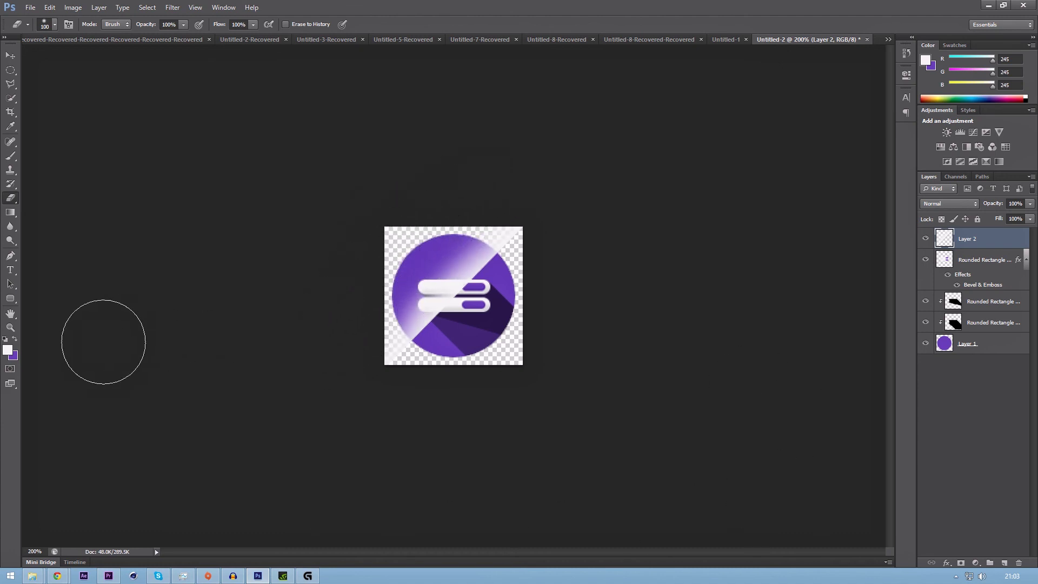
key("v")
key("e")
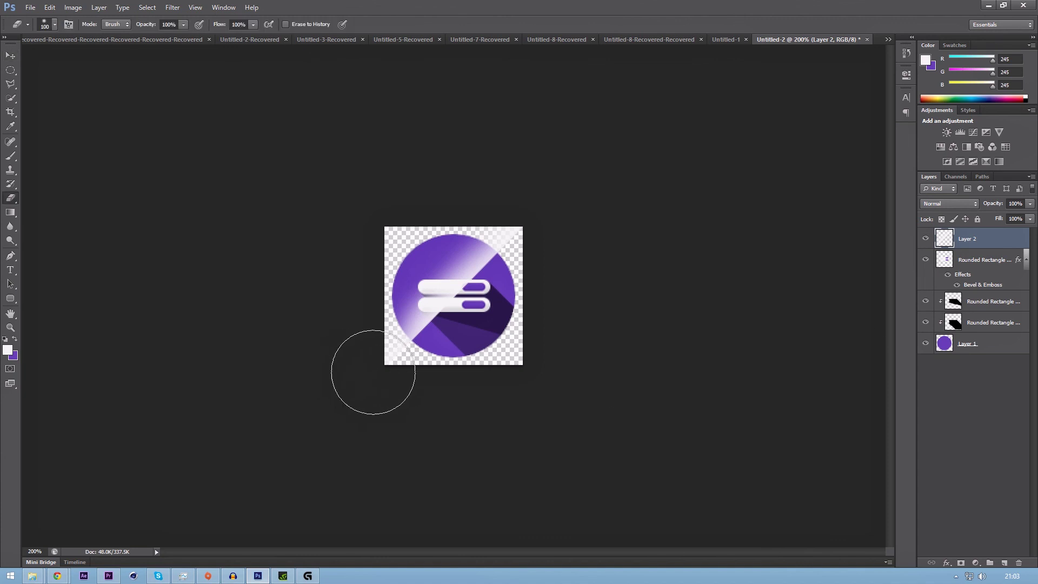
left_click_drag(402, 374, 408, 375)
left_click_drag(522, 208, 513, 208)
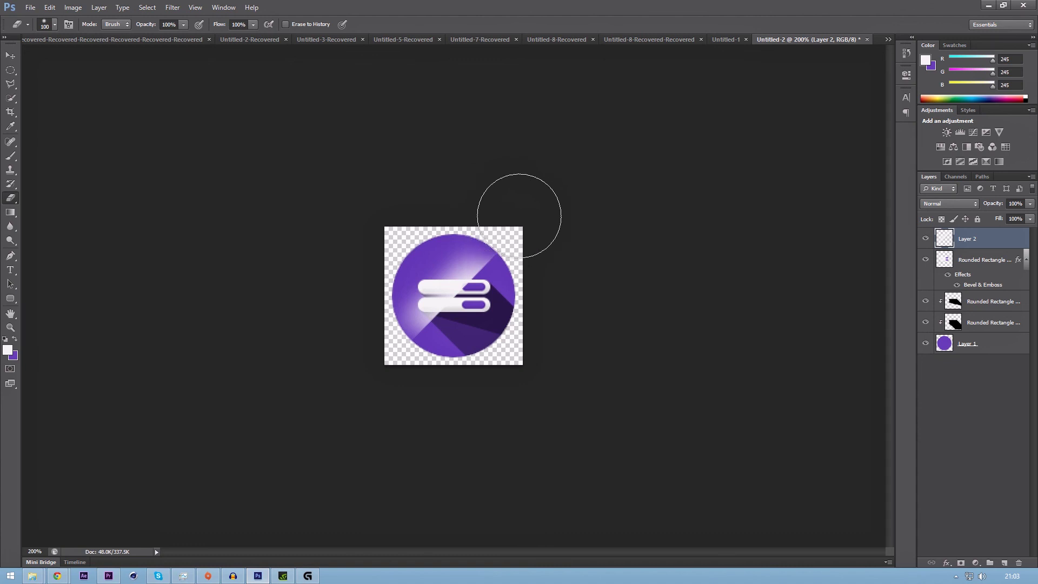
key("v")
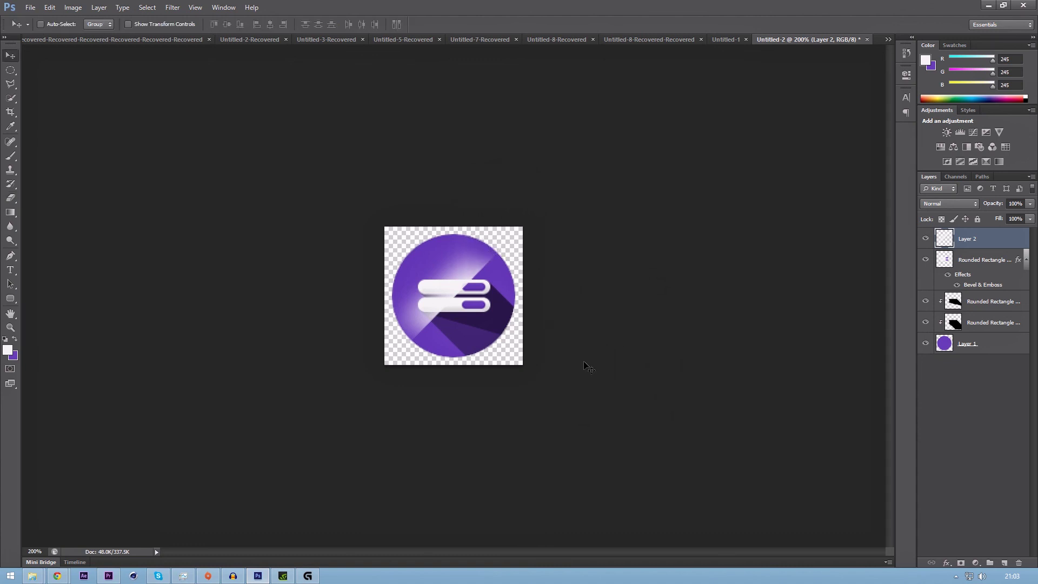
Give Layer 2 a drop shadow with 34% opacity and 4 px size
double_click(1010, 239)
left_click(659, 345)
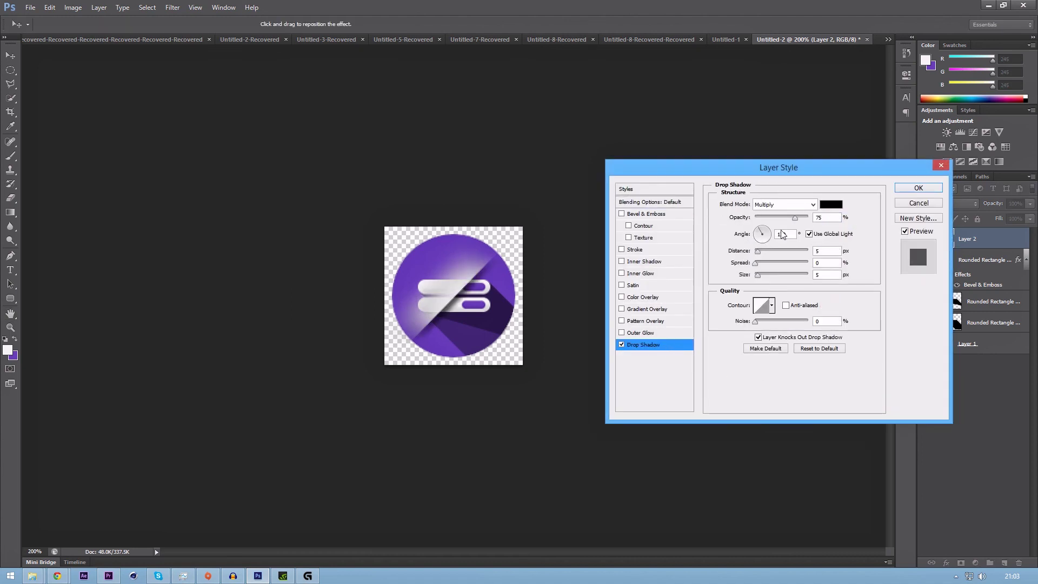
left_click_drag(795, 218, 772, 224)
left_click(760, 277)
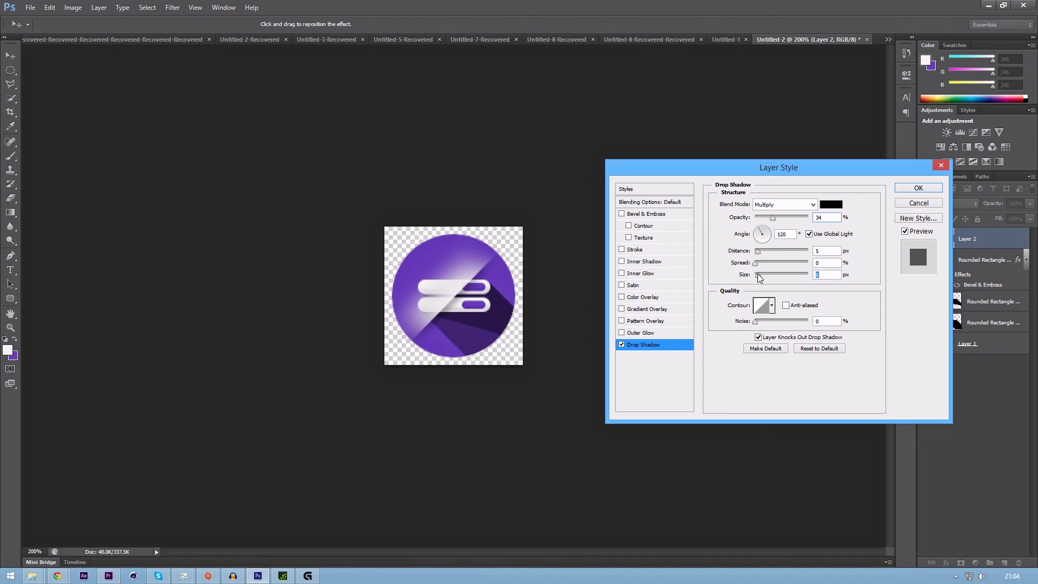
left_click_drag(760, 277, 757, 276)
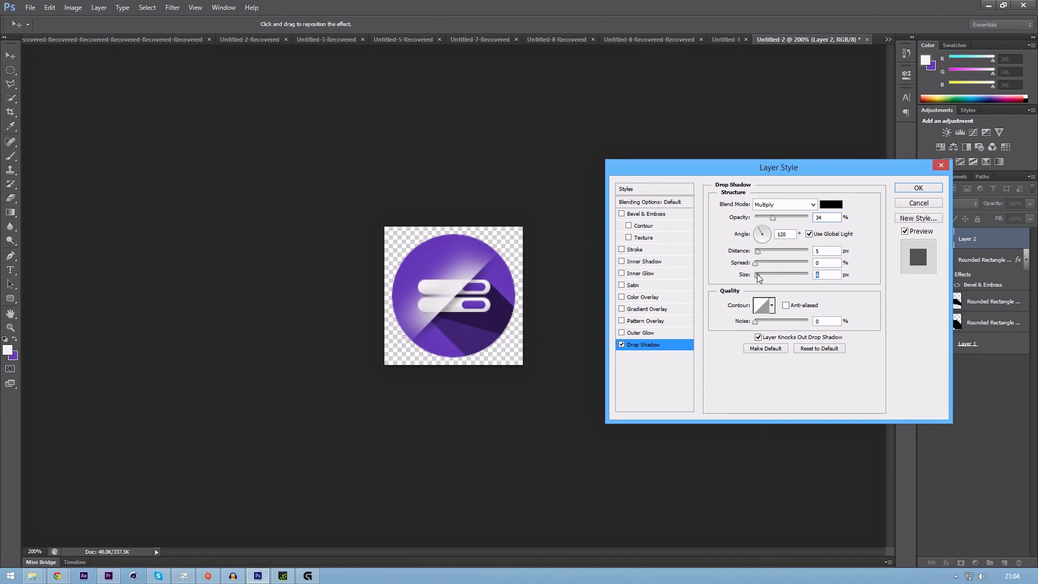
left_click(919, 189)
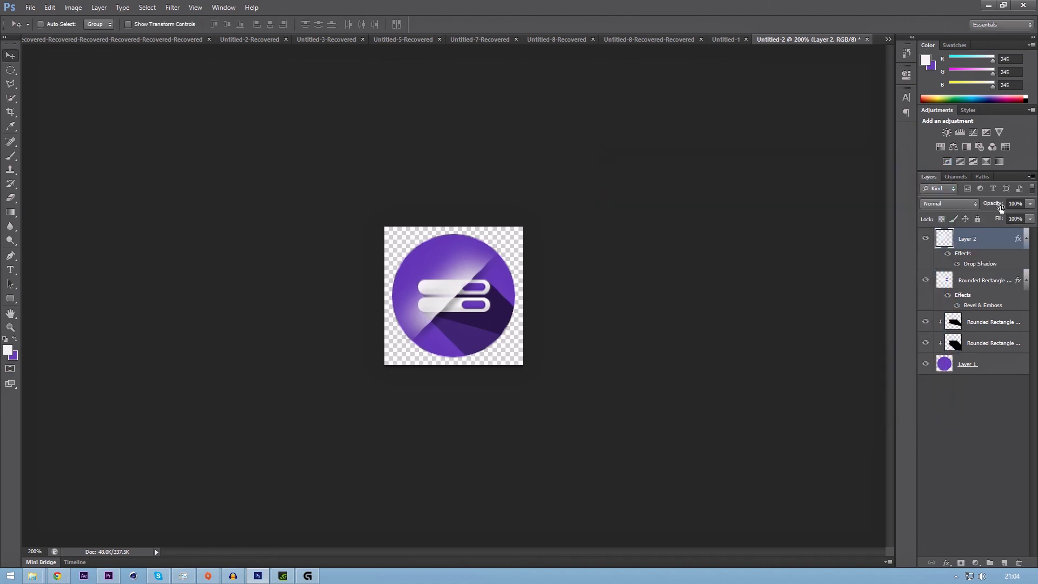
Lower Layer 2's opacity to about 24% and zoom to view the icon at actual size
left_click_drag(999, 207, 989, 208)
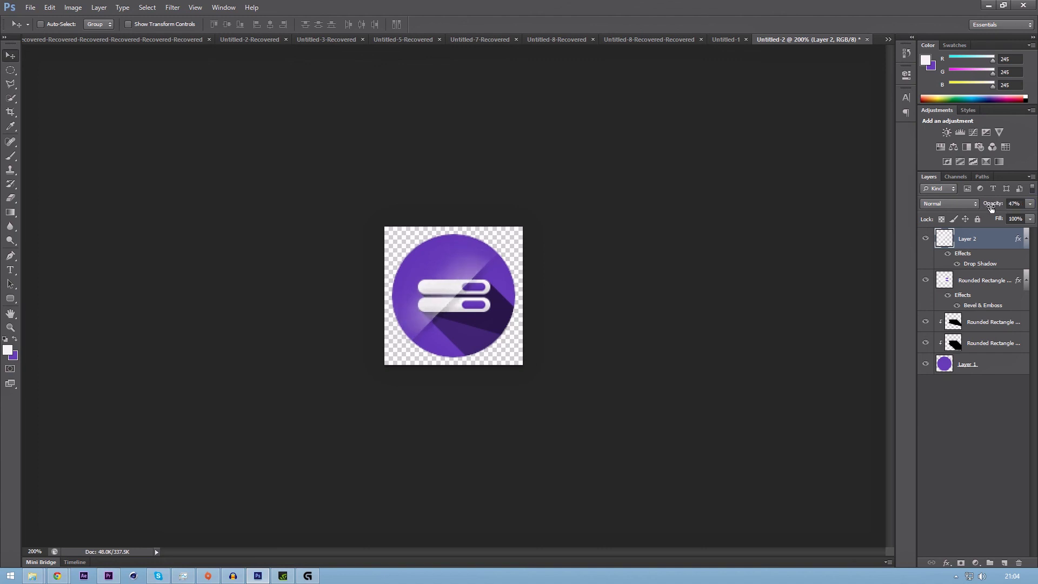
left_click(993, 208)
left_click_drag(994, 209, 992, 208)
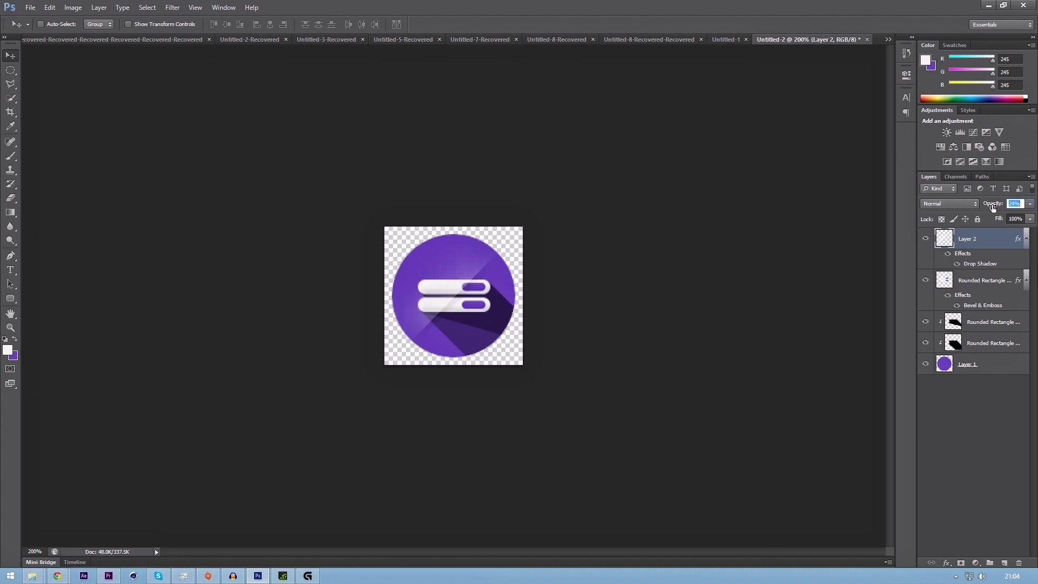
key("ctrl+minus")
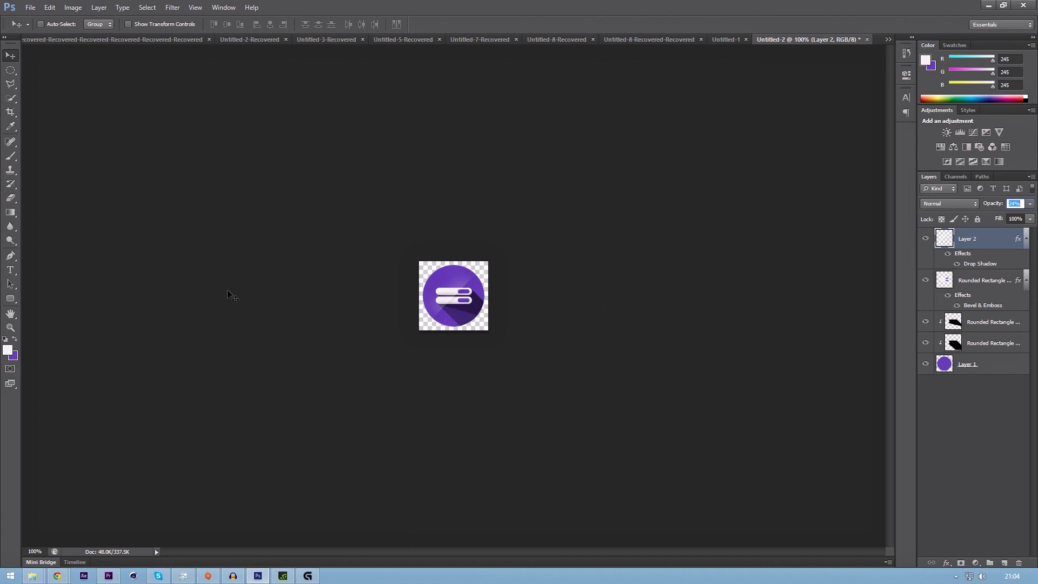
key("Return")
key("e")
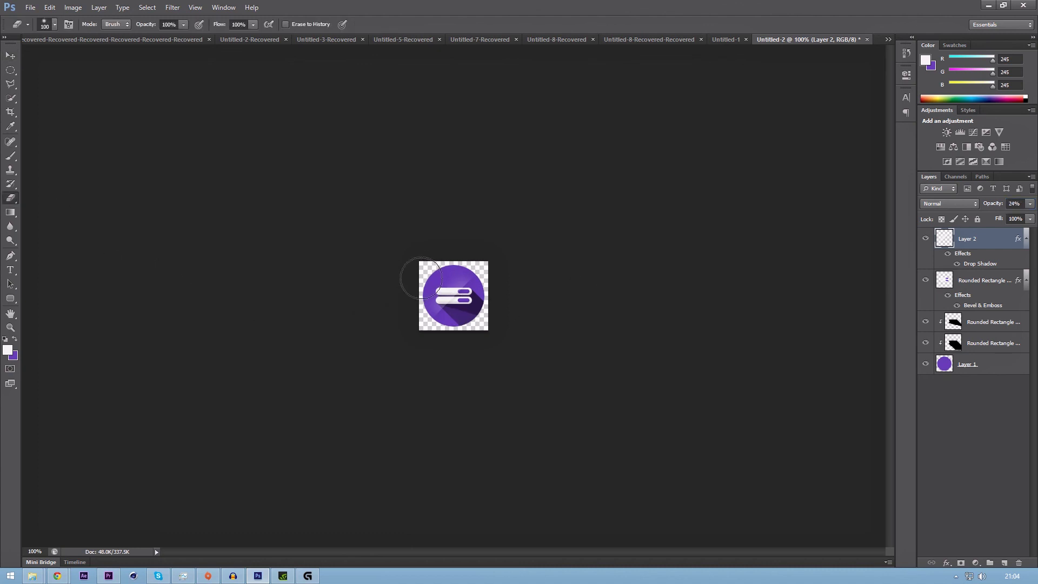
key("v")
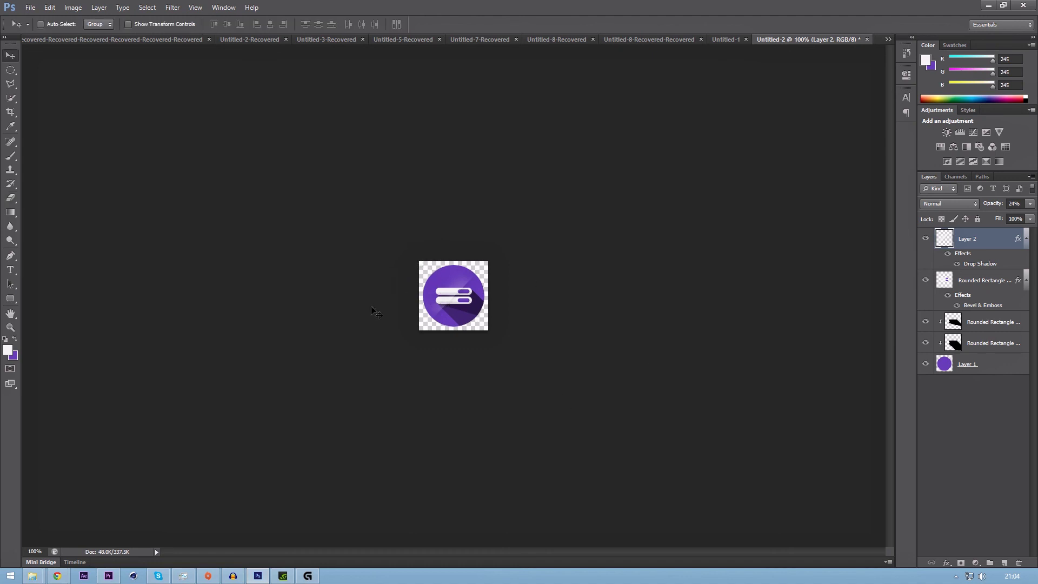